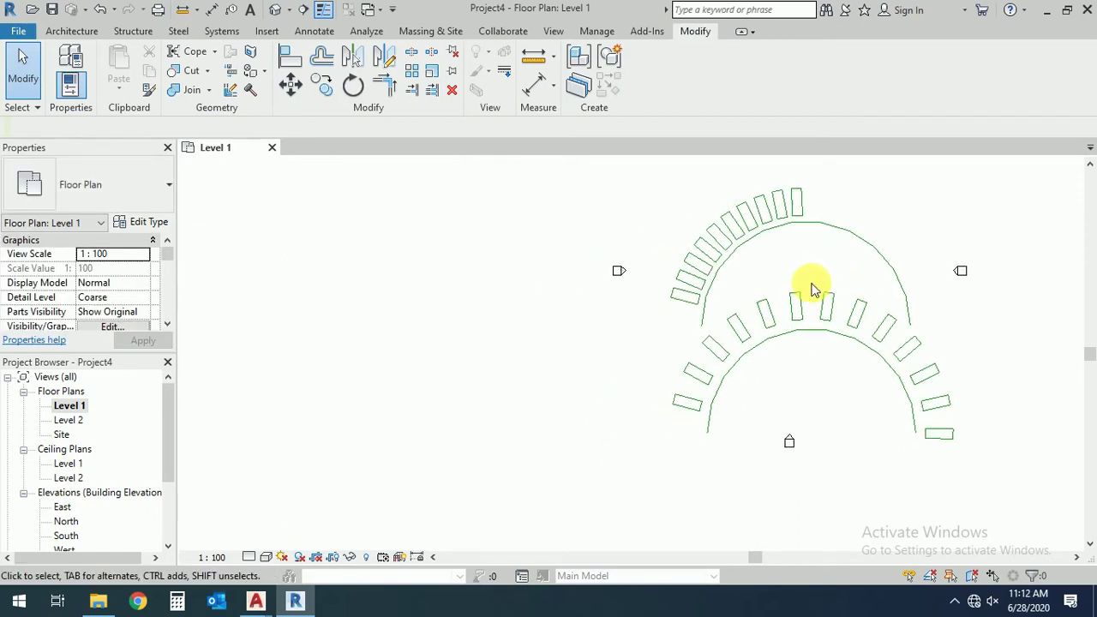
pyautogui.scroll(1, 636, 305)
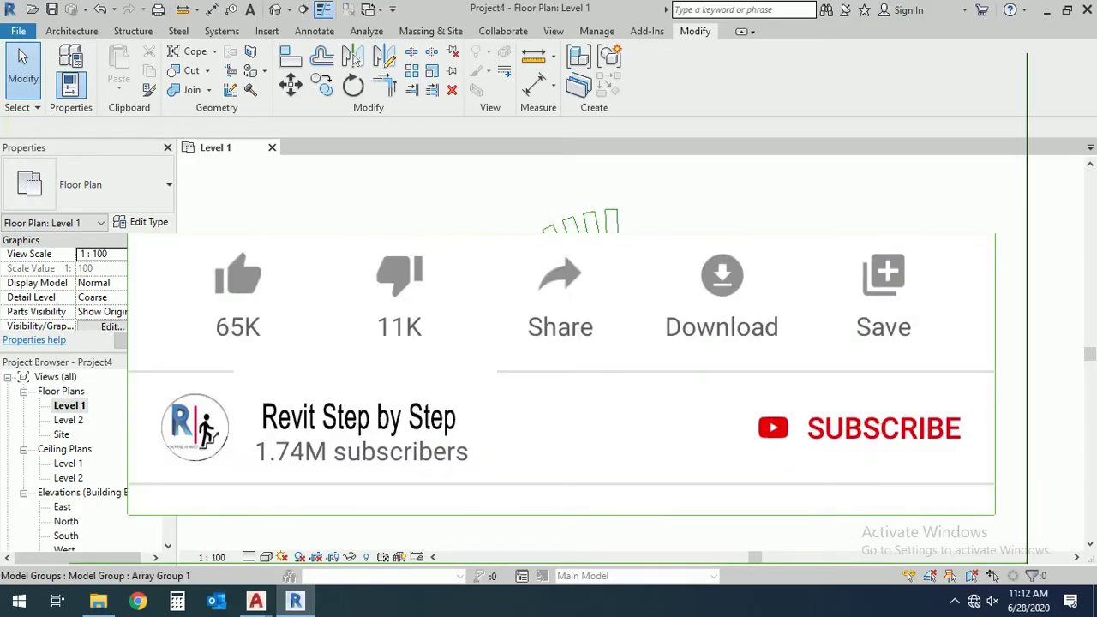
pyautogui.moveTo(644, 296); pyautogui.dragTo(712, 262, button='middle')
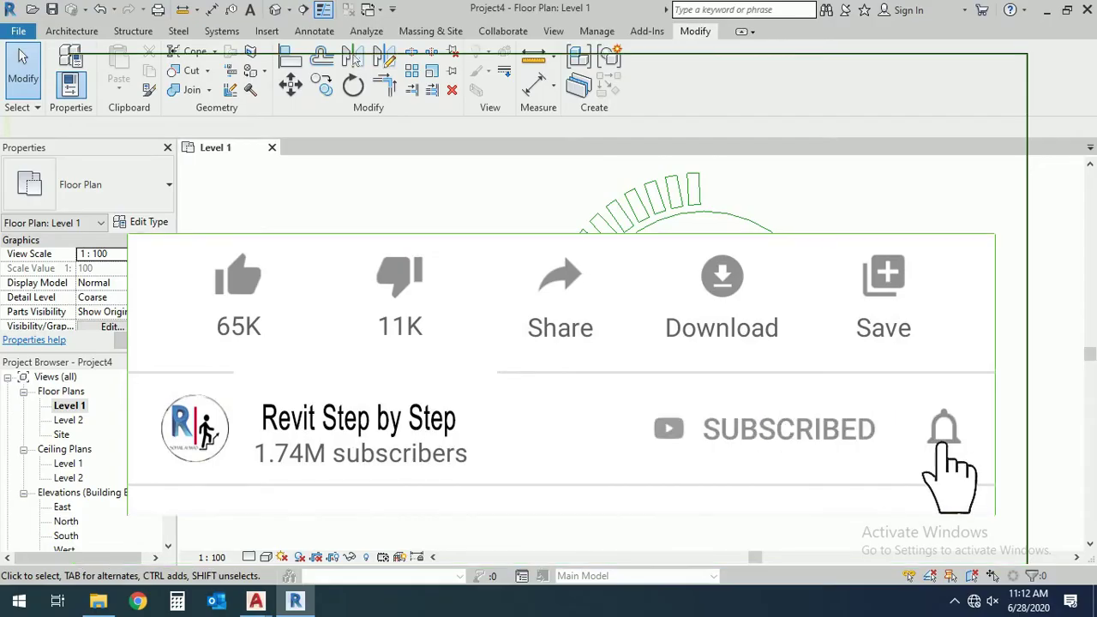
pyautogui.moveTo(686, 283); pyautogui.dragTo(599, 283, button='middle')
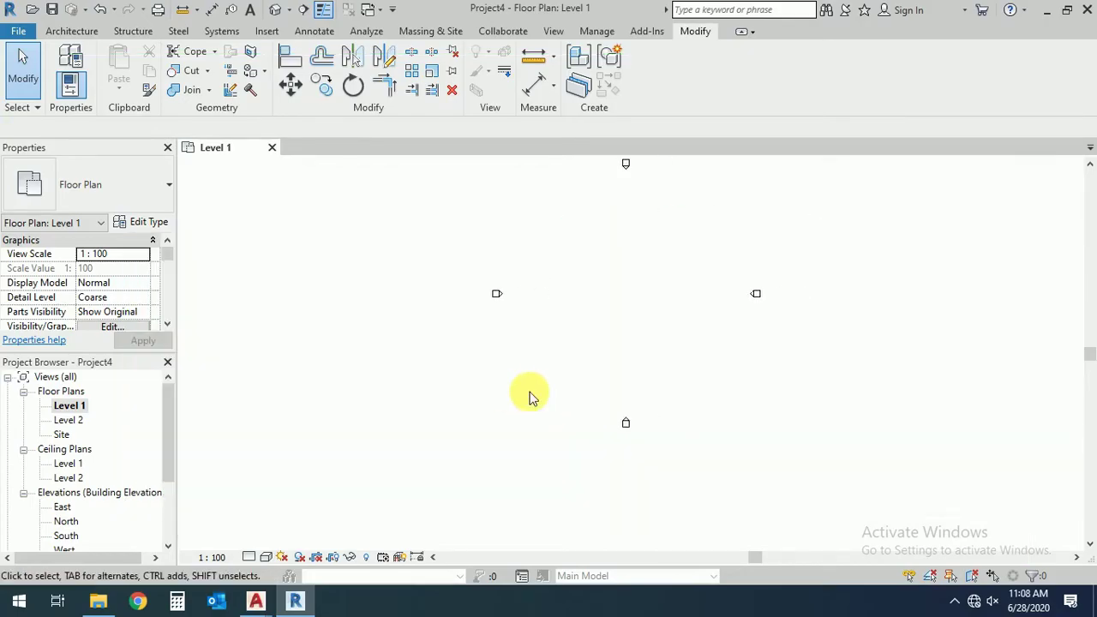
# Draw a semicircular model-line arc with a radius of about 15.5 between the elevation markers on Level 1.
pyautogui.moveTo(580, 369); pyautogui.dragTo(579, 379, button='middle')
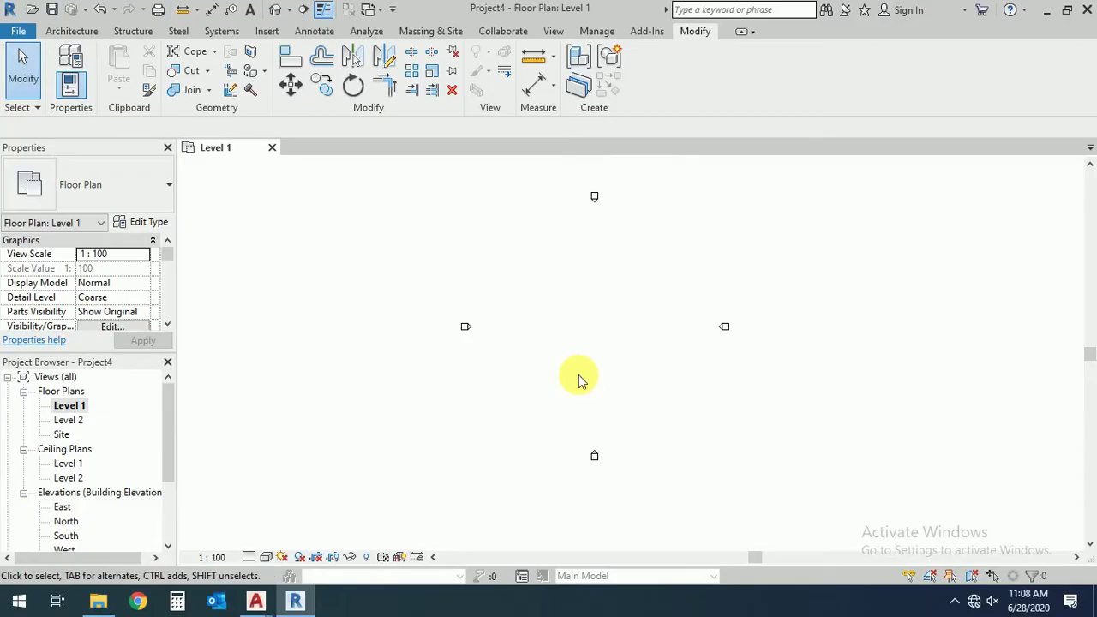
pyautogui.click(71, 31)
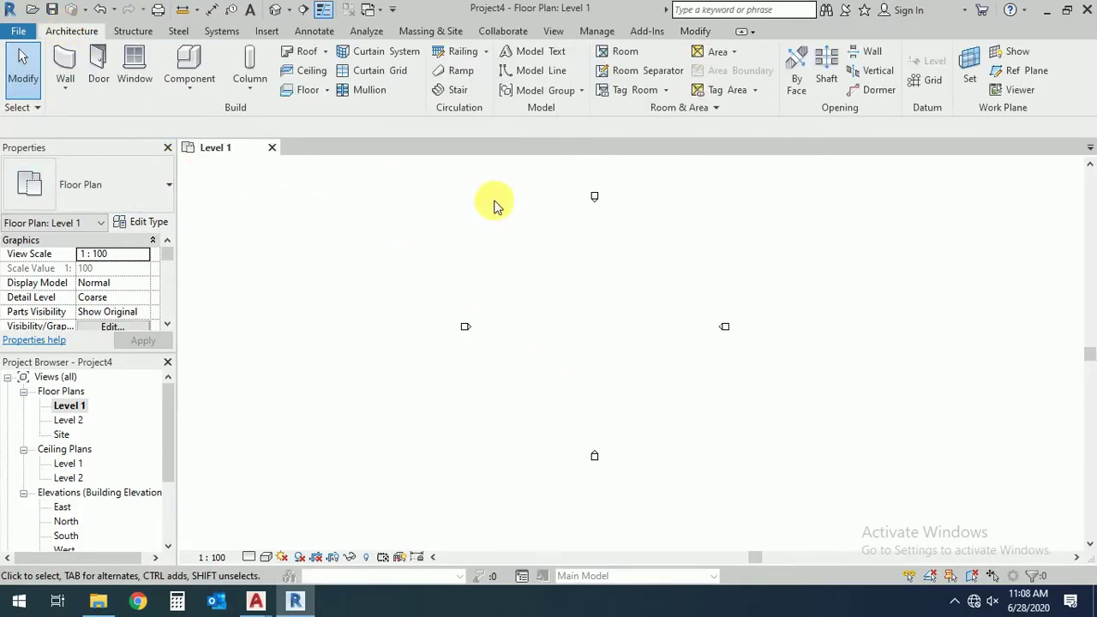
pyautogui.click(537, 72)
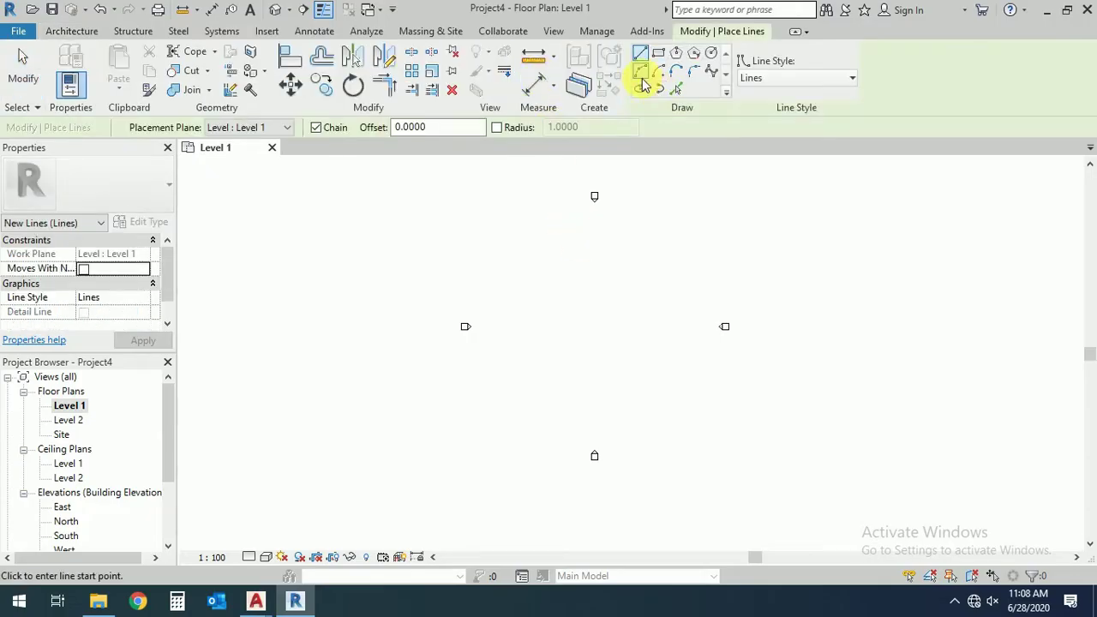
pyautogui.click(641, 73)
pyautogui.click(528, 367)
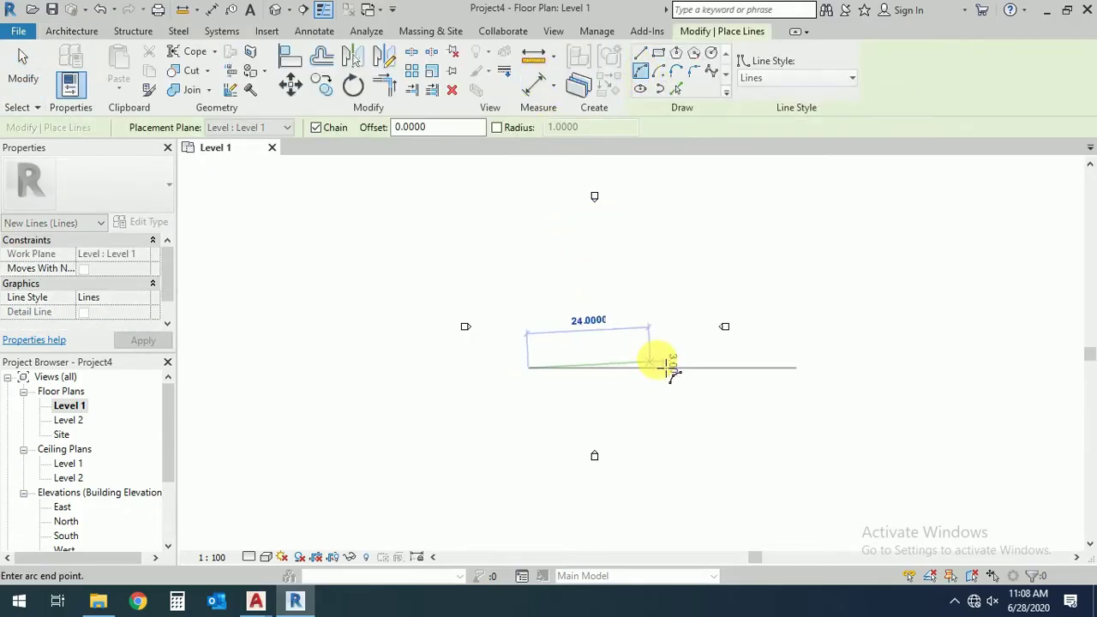
pyautogui.click(691, 369)
pyautogui.click(629, 313)
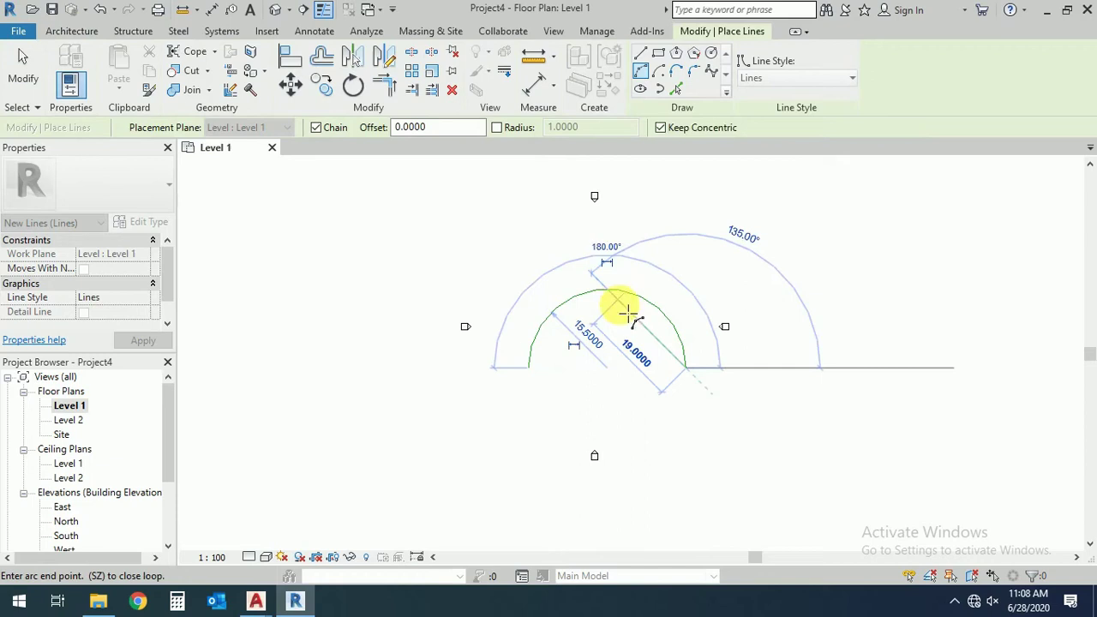
pyautogui.click(23, 73)
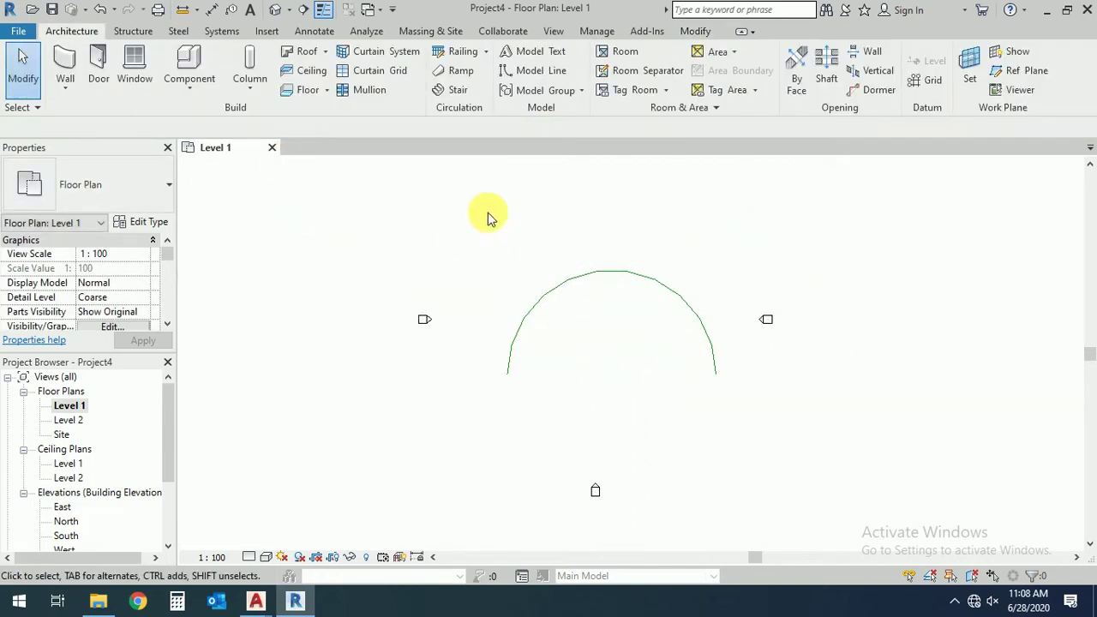
# Draw a small model-line rectangle about 4.1 long just outside the arc's left end.
pyautogui.click(530, 72)
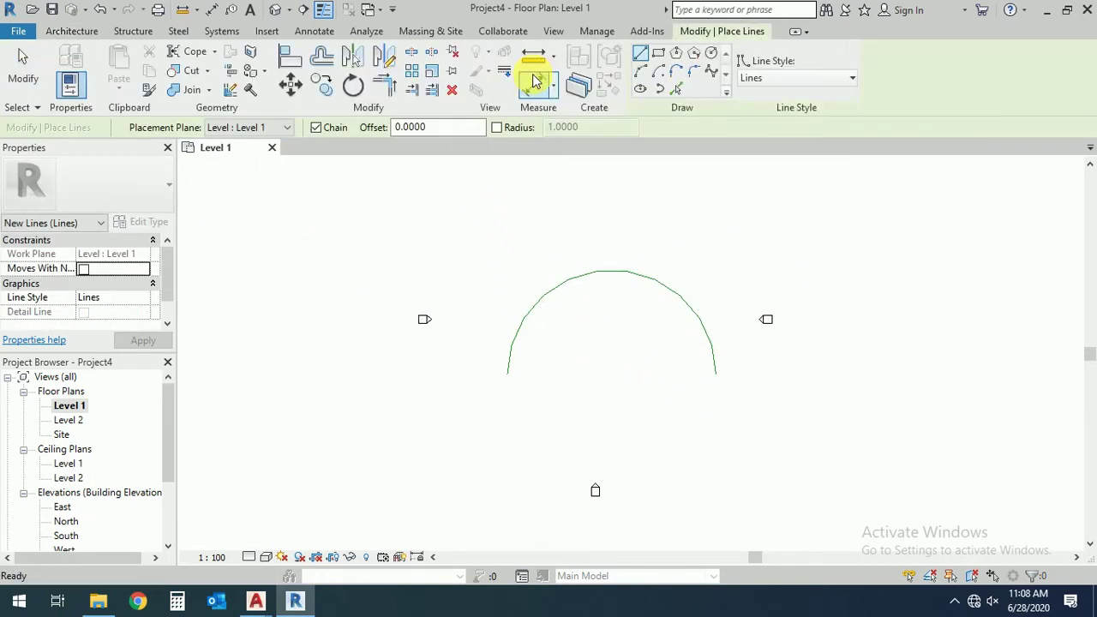
pyautogui.click(658, 54)
pyautogui.scroll(2, 493, 330)
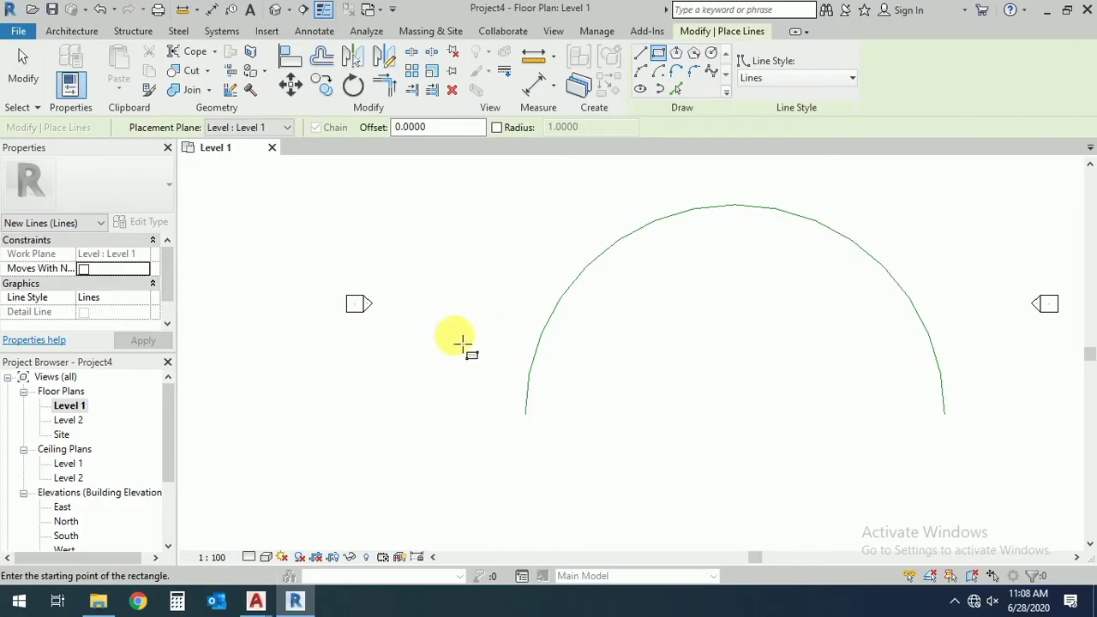
pyautogui.click(468, 356)
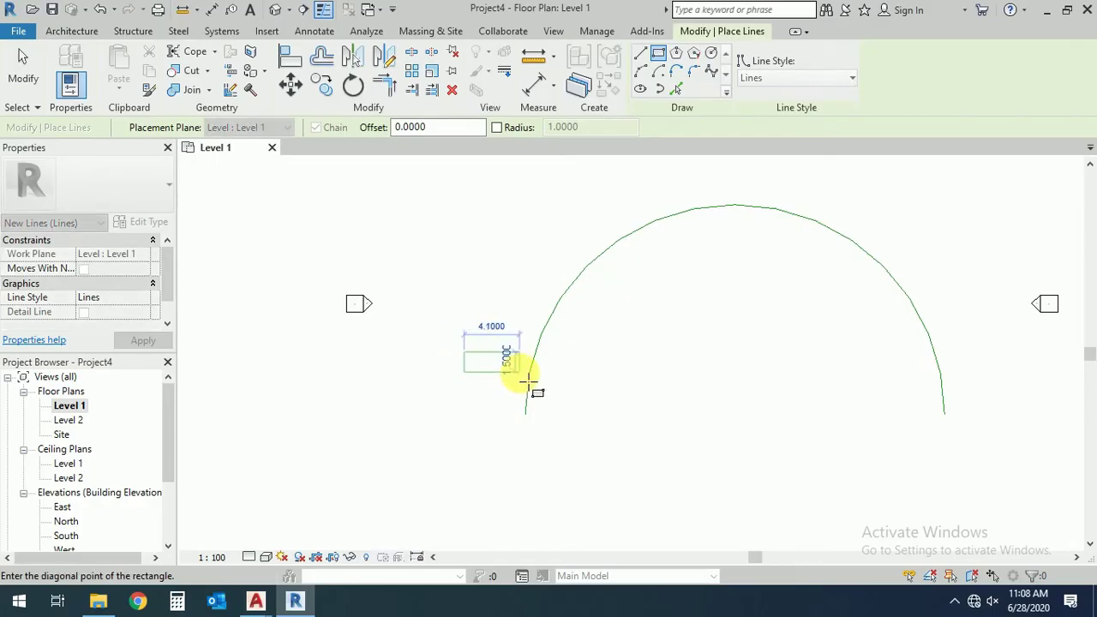
pyautogui.click(519, 372)
pyautogui.click(24, 68)
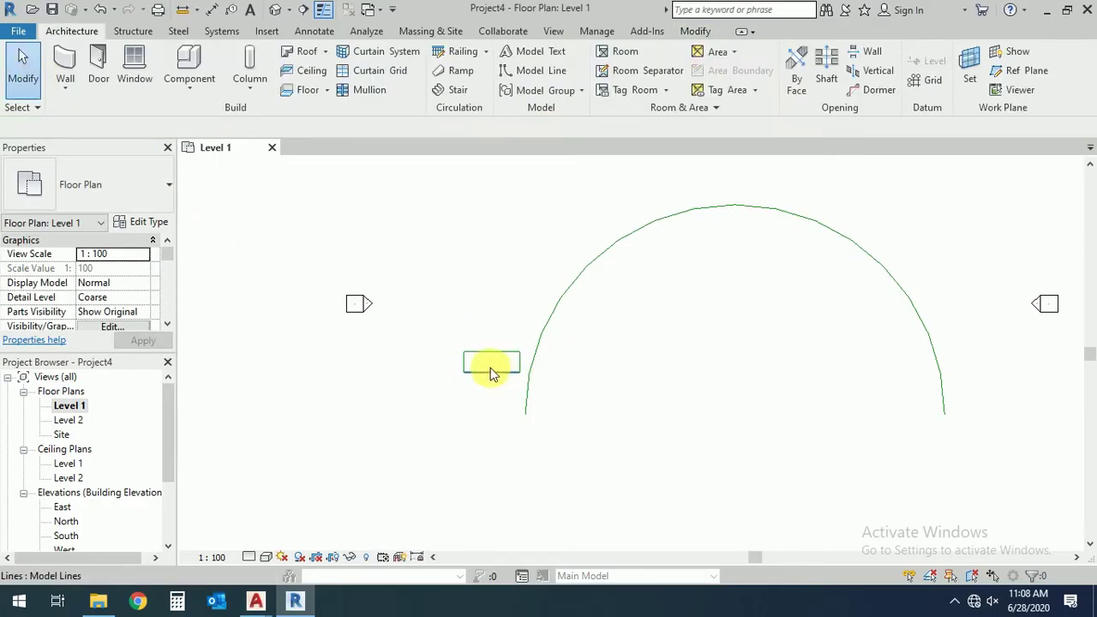
# Rotate the rectangle about the midpoint of its short side nearest the arc so it points toward the arc's center.
pyautogui.scroll(1, 489, 367)
pyautogui.moveTo(447, 340); pyautogui.dragTo(532, 394)
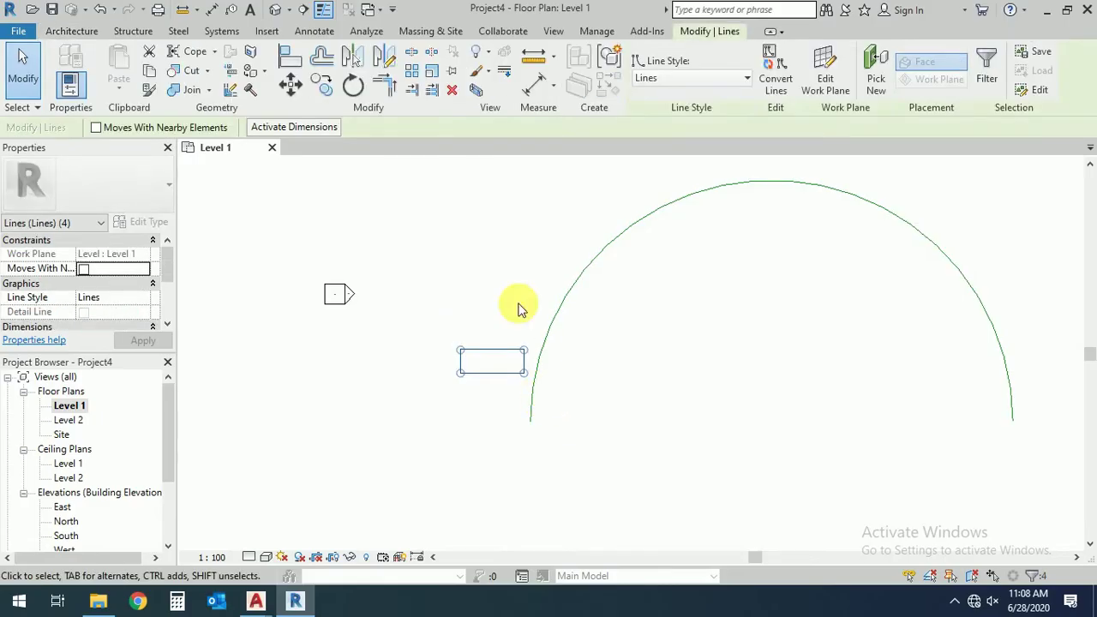
pyautogui.click(351, 85)
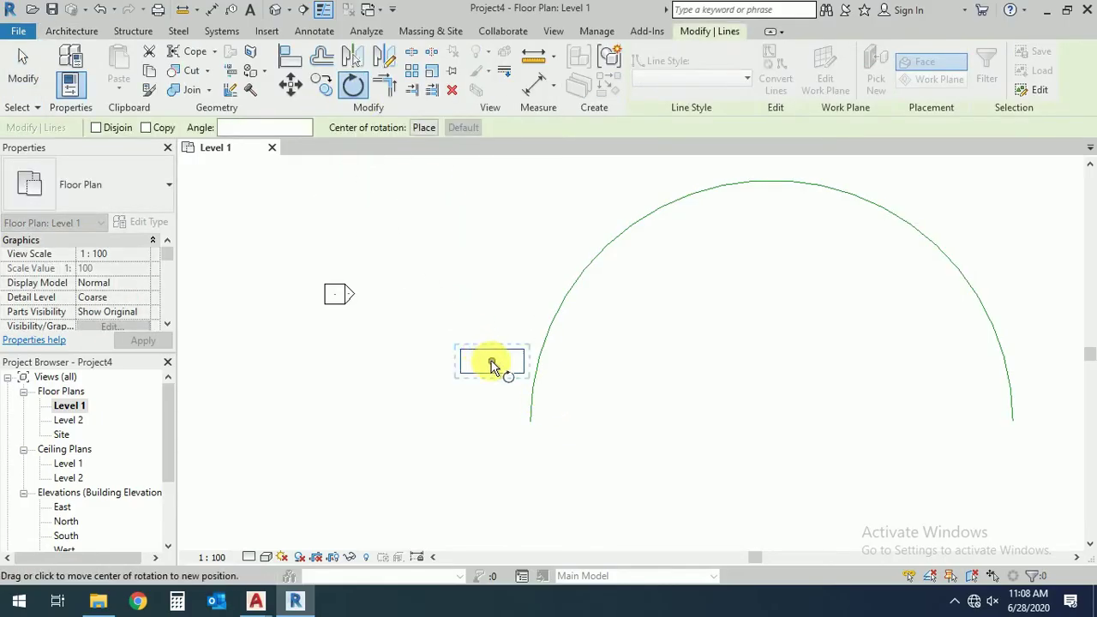
pyautogui.click(424, 127)
pyautogui.click(476, 362)
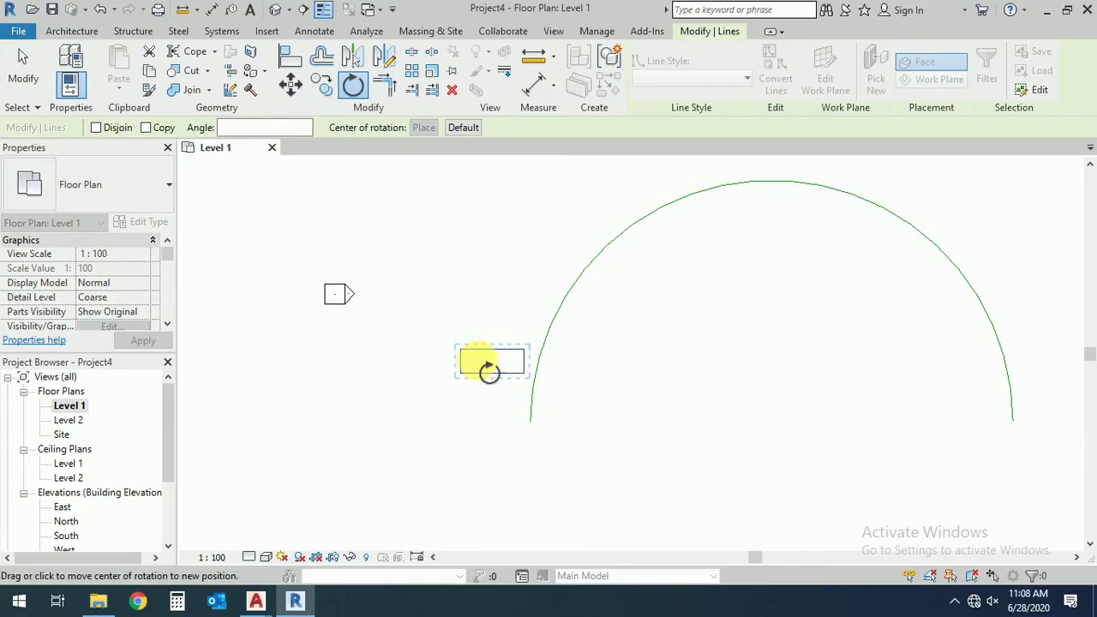
pyautogui.moveTo(520, 374); pyautogui.dragTo(524, 360)
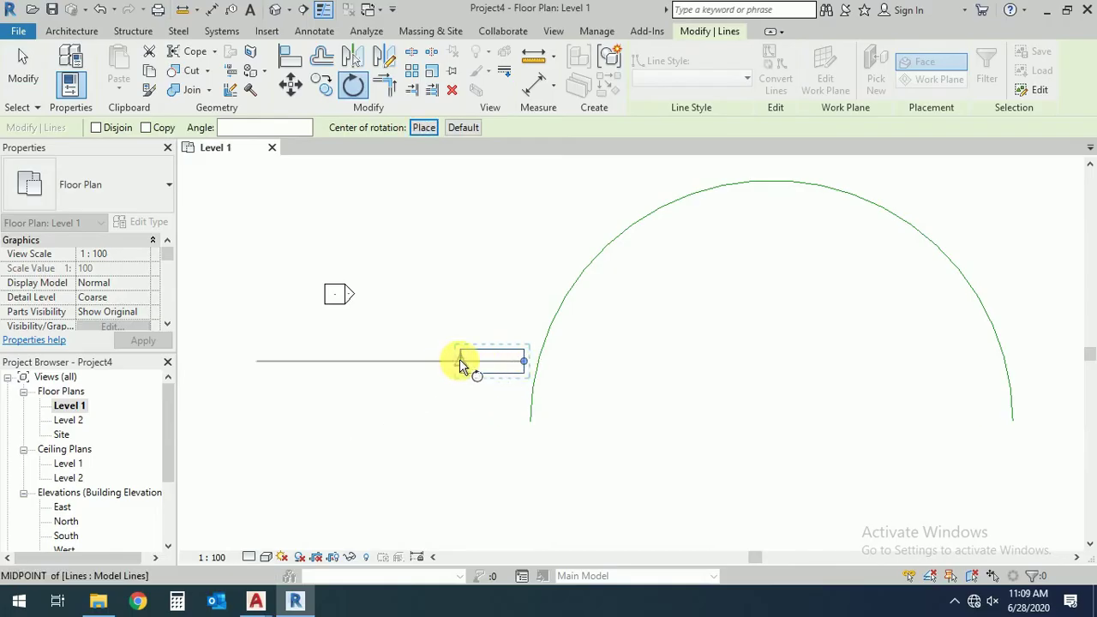
pyautogui.click(454, 361)
pyautogui.click(444, 351)
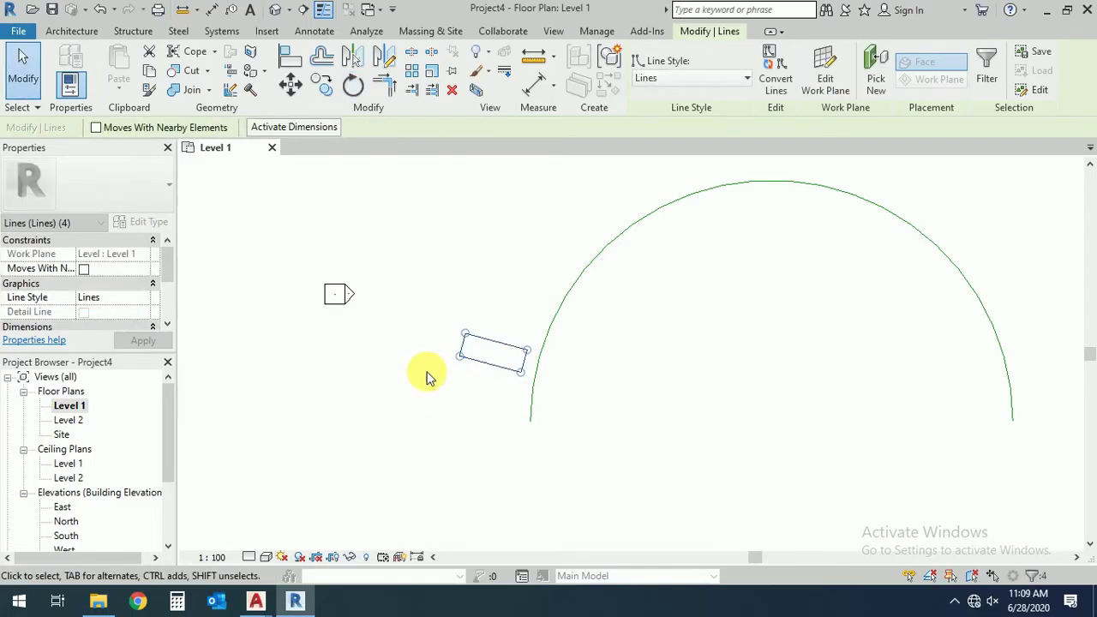
pyautogui.click(437, 386)
# Array the rectangle radially about the arc's center, grouped and associated, moving to 2nd at about 8° spacing, with 5 items.
pyautogui.scroll(-1, 444, 391)
pyautogui.moveTo(553, 403); pyautogui.dragTo(515, 399, button='middle')
pyautogui.scroll(-1, 525, 367)
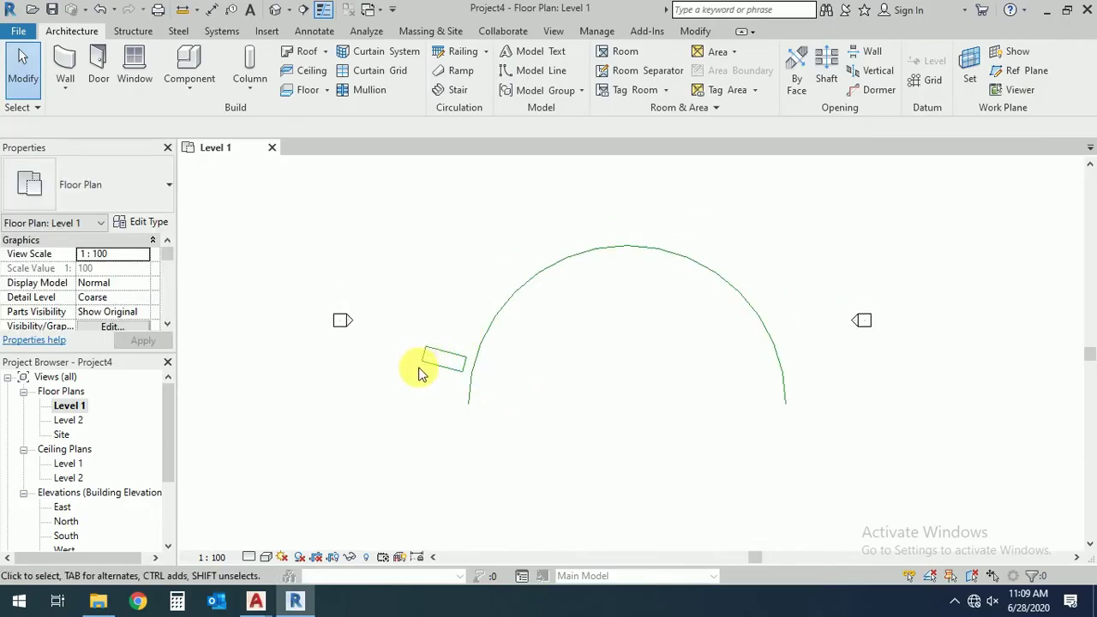
pyautogui.moveTo(677, 267); pyautogui.dragTo(664, 292, button='middle')
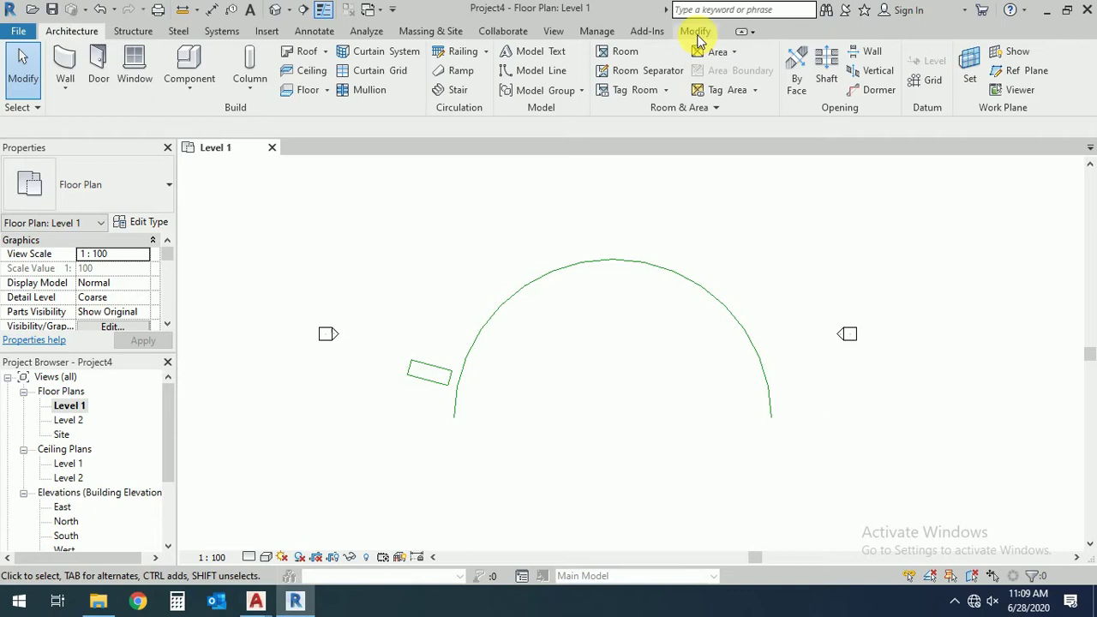
pyautogui.click(697, 35)
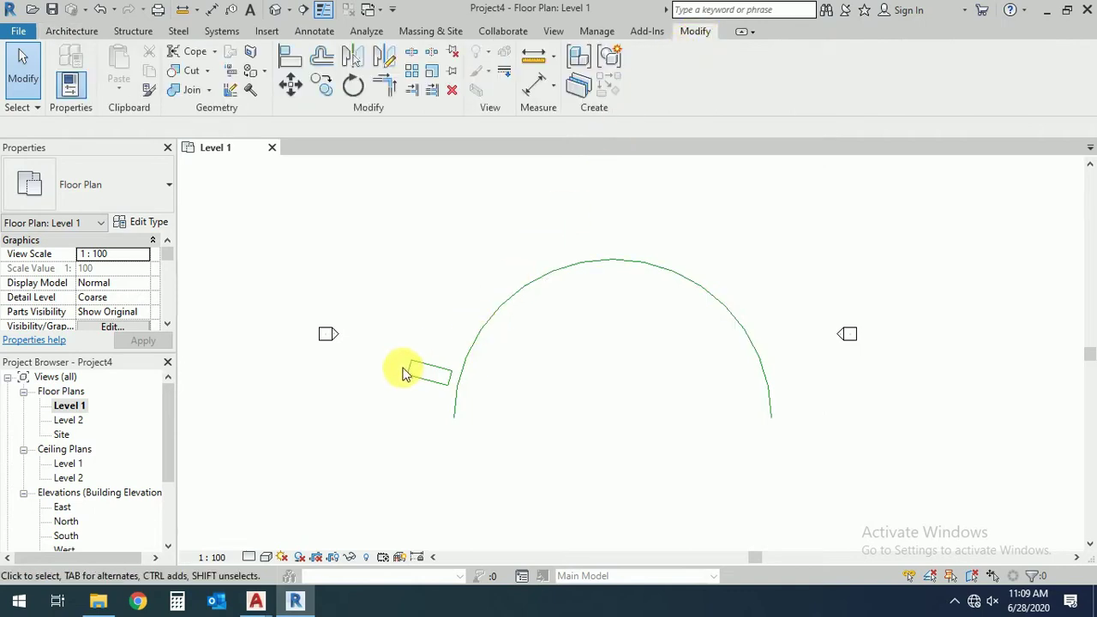
pyautogui.click(412, 72)
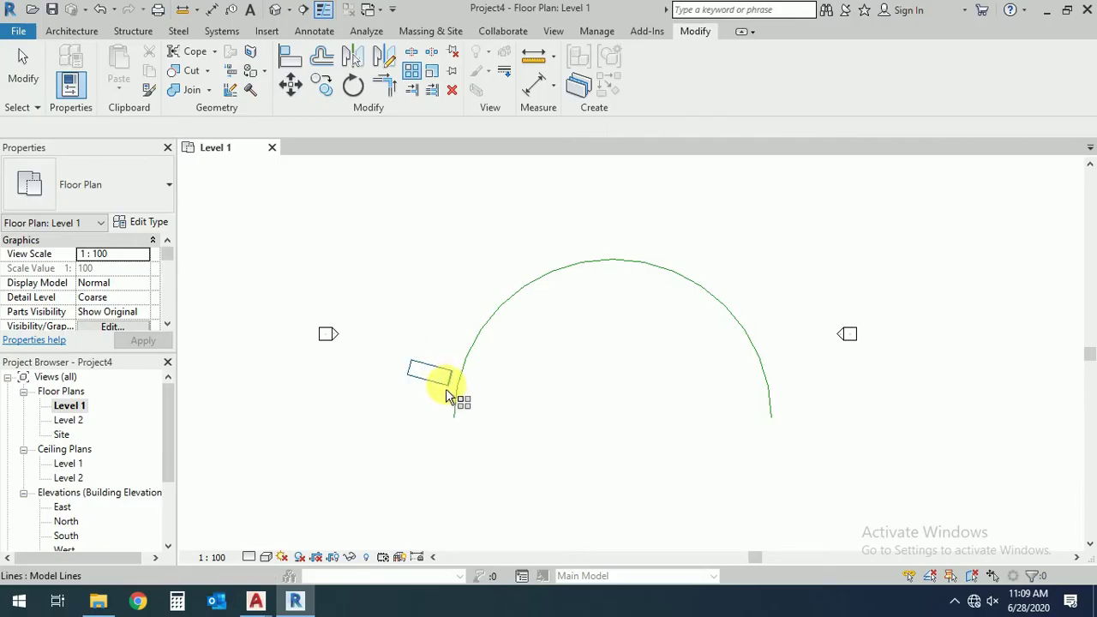
pyautogui.click(412, 77)
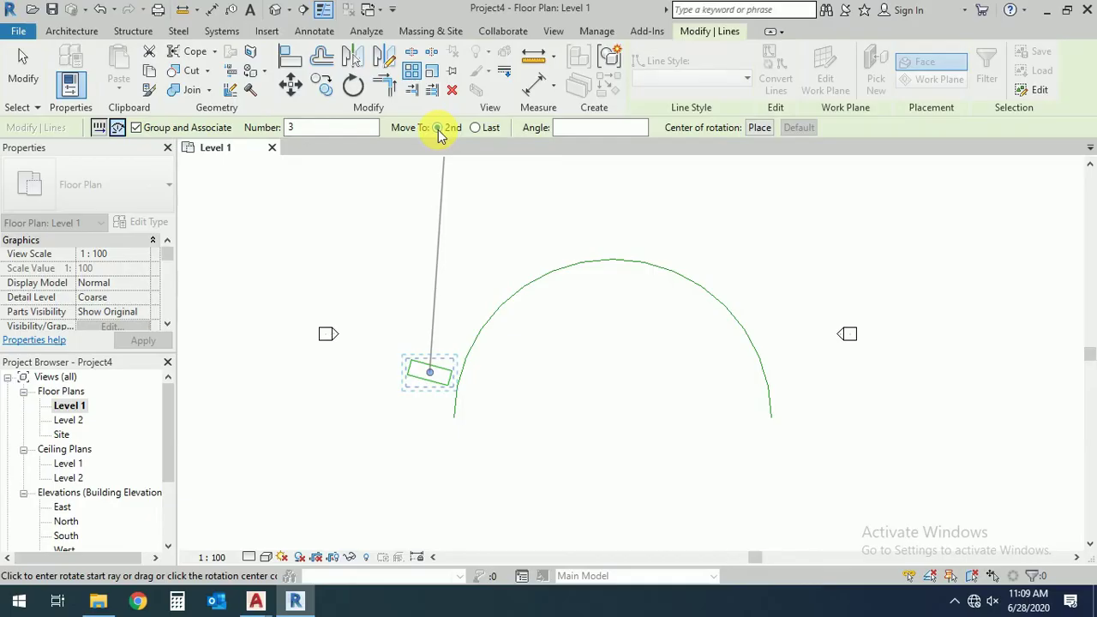
pyautogui.click(757, 127)
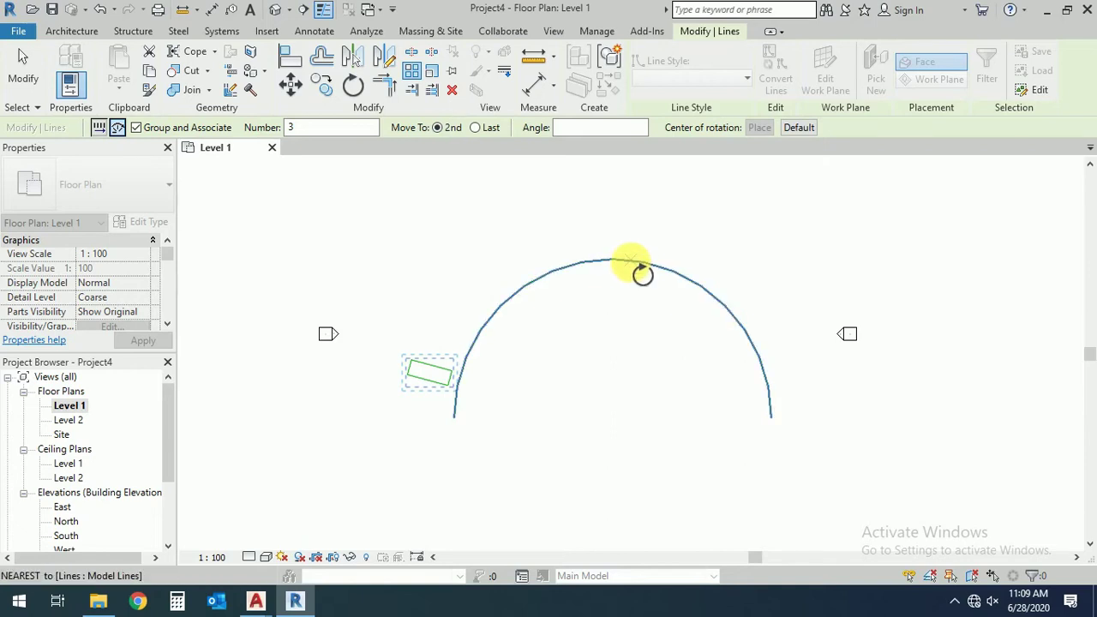
pyautogui.scroll(-2, 617, 417)
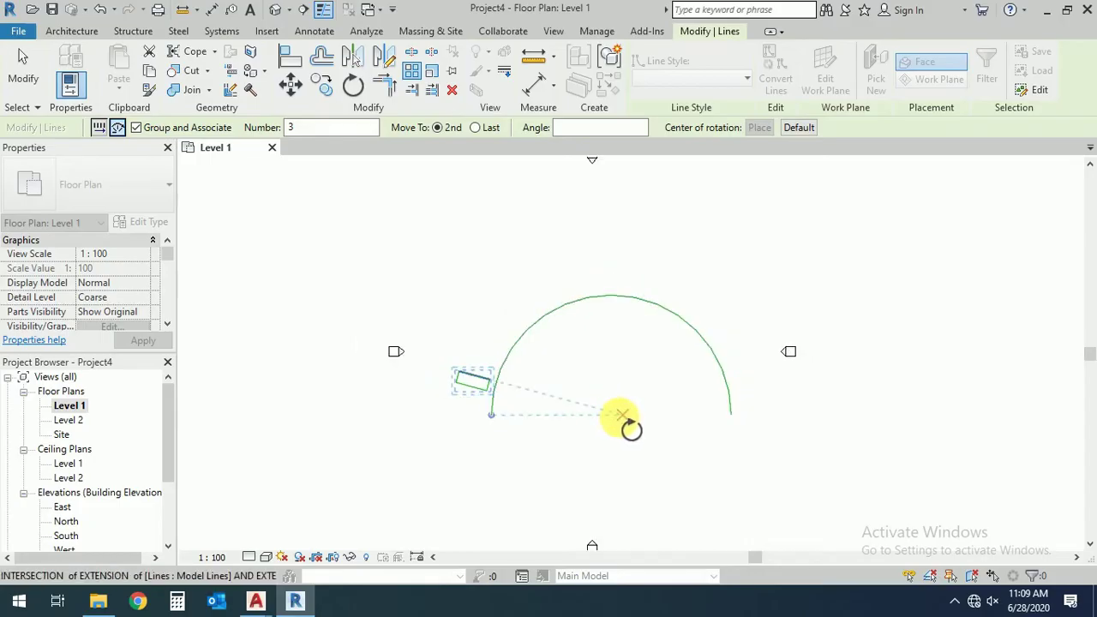
pyautogui.click(611, 415)
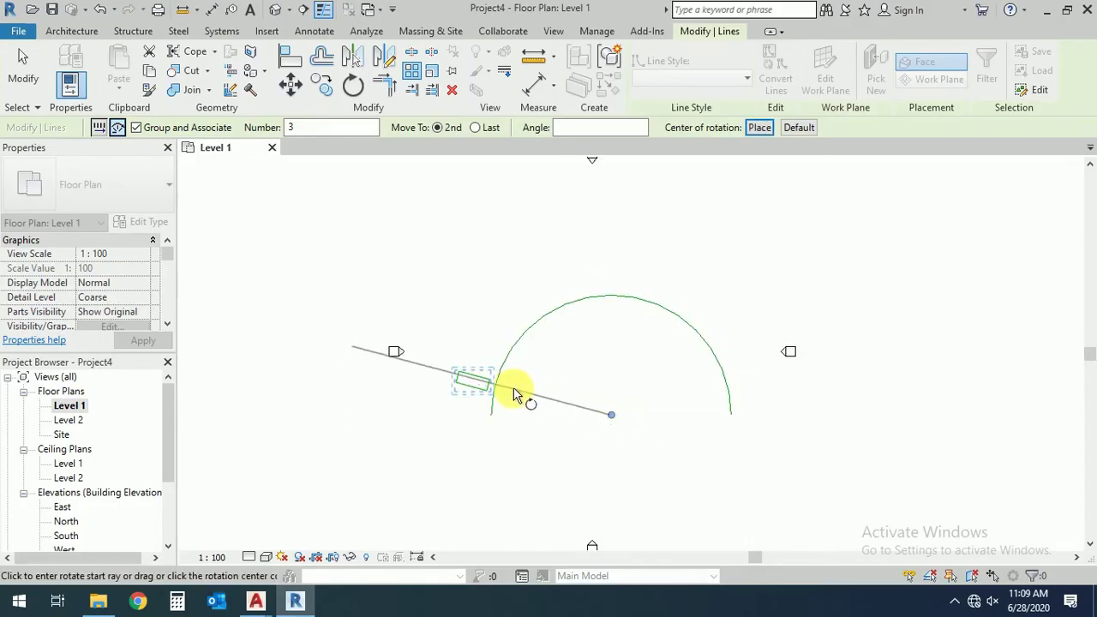
pyautogui.scroll(1, 490, 384)
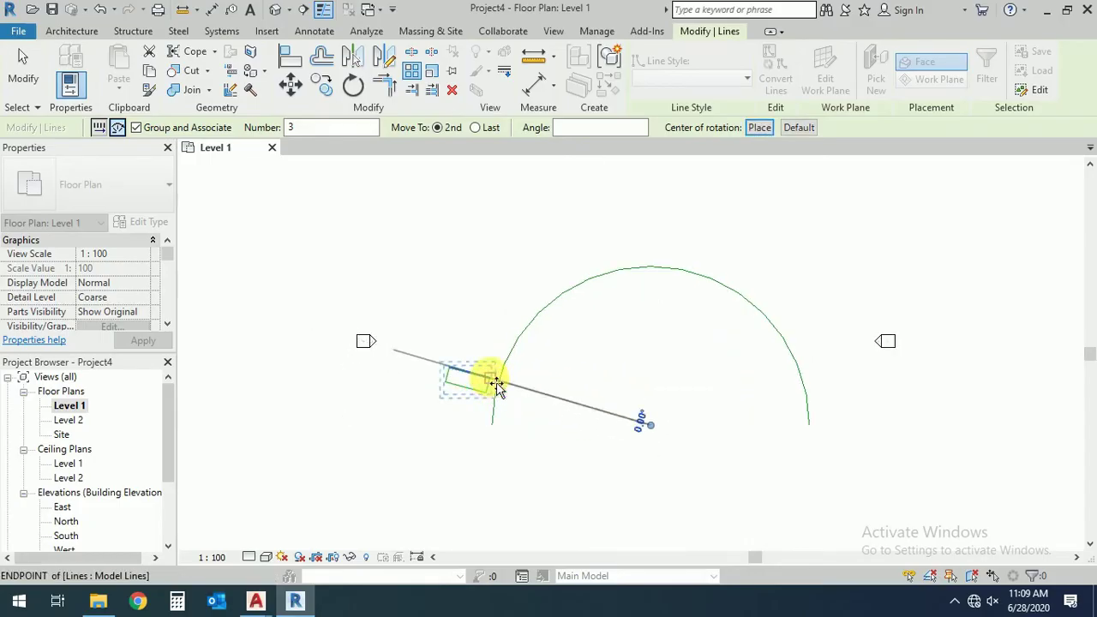
pyautogui.click(490, 385)
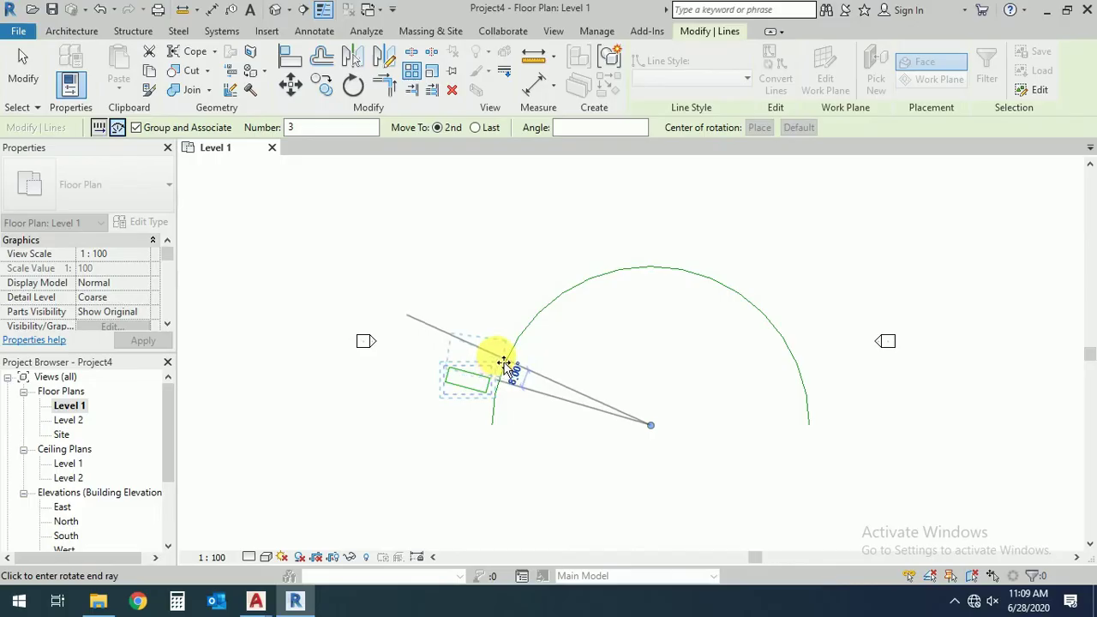
pyautogui.click(497, 354)
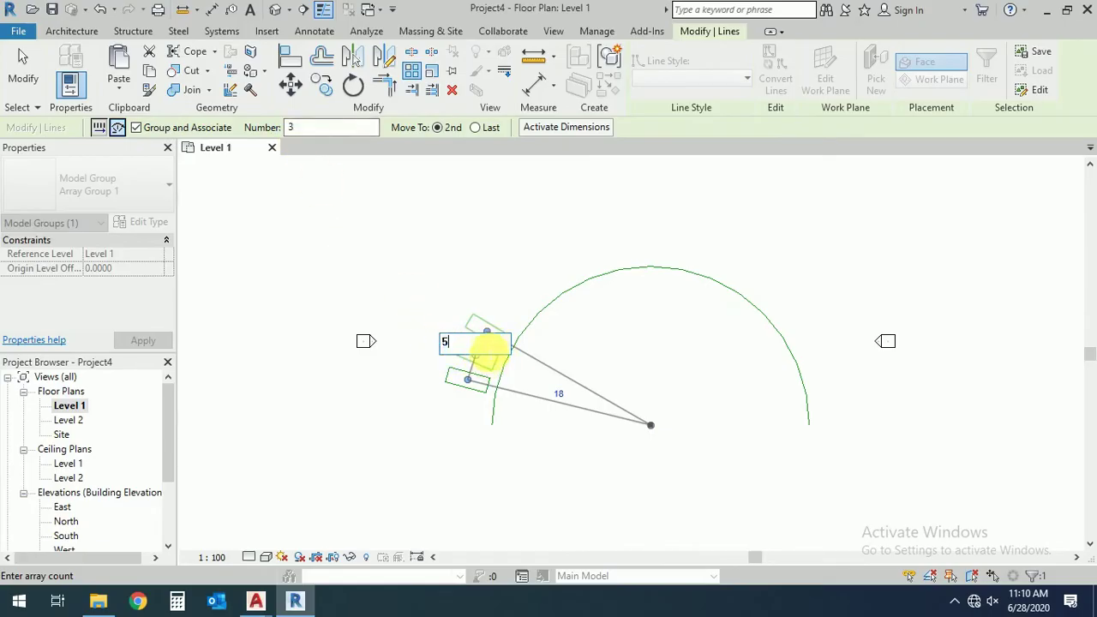
pyautogui.press('Return')
pyautogui.click(489, 329)
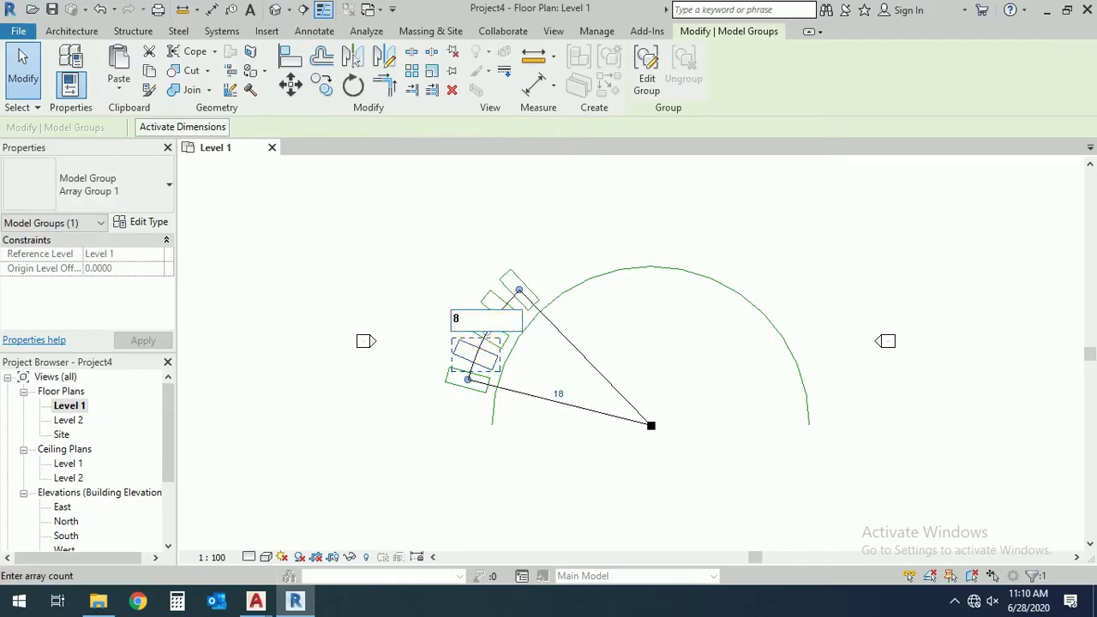
pyautogui.press('Return')
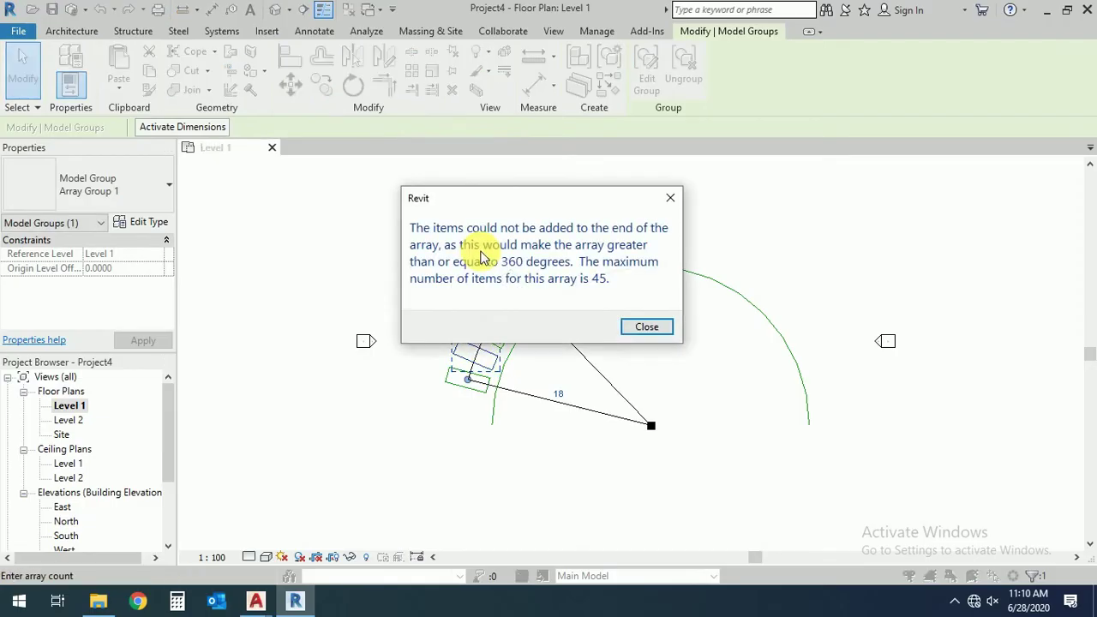
pyautogui.click(647, 327)
pyautogui.write('8')
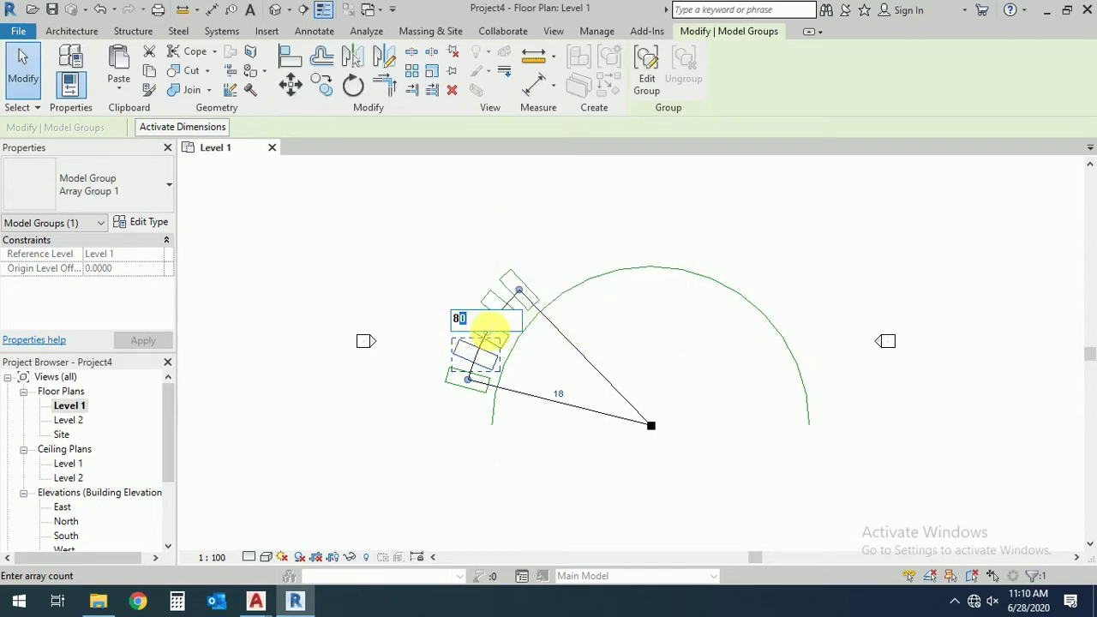
pyautogui.write('10')
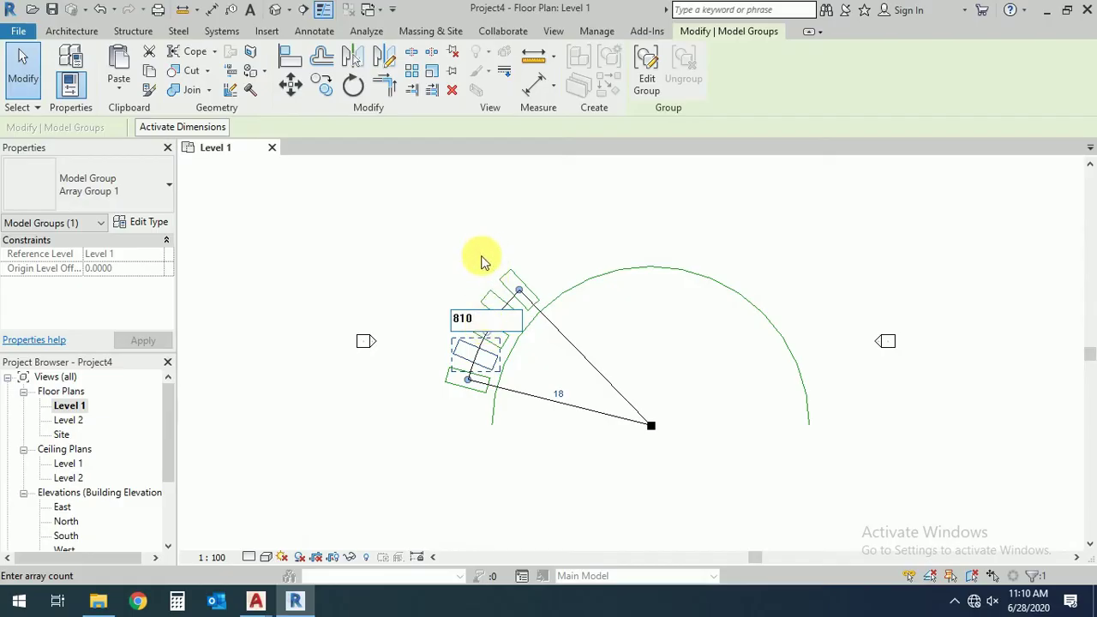
# Set the radial array's item count to 10 and deselect the array.
pyautogui.click(490, 331)
pyautogui.write('10')
pyautogui.press('Return')
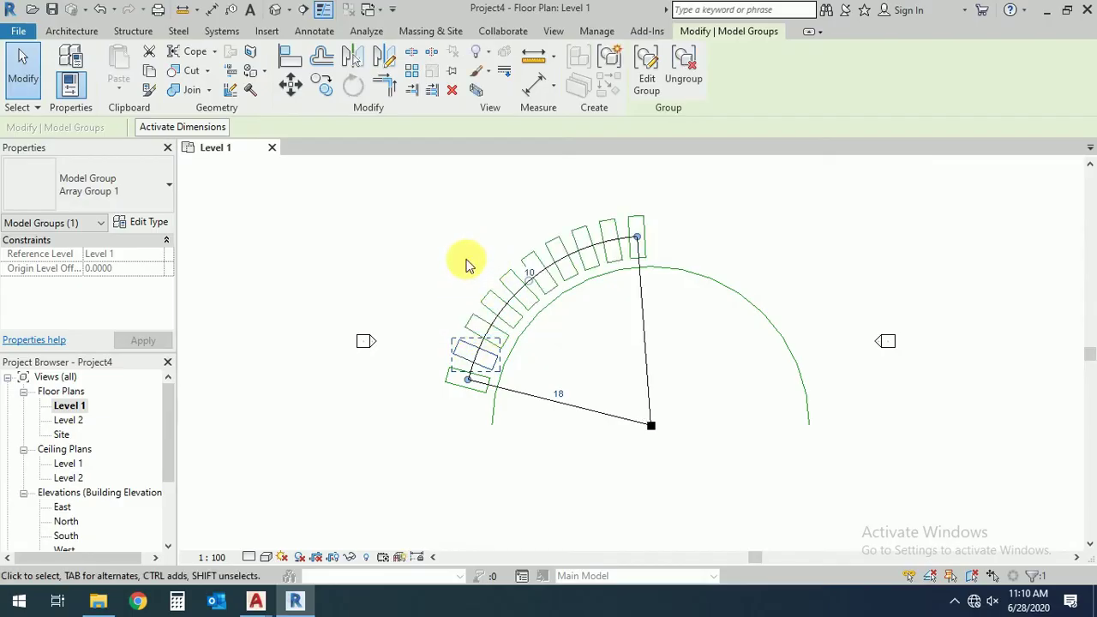
pyautogui.moveTo(623, 302); pyautogui.dragTo(593, 312, button='middle')
pyautogui.scroll(-1, 521, 282)
pyautogui.click(564, 341)
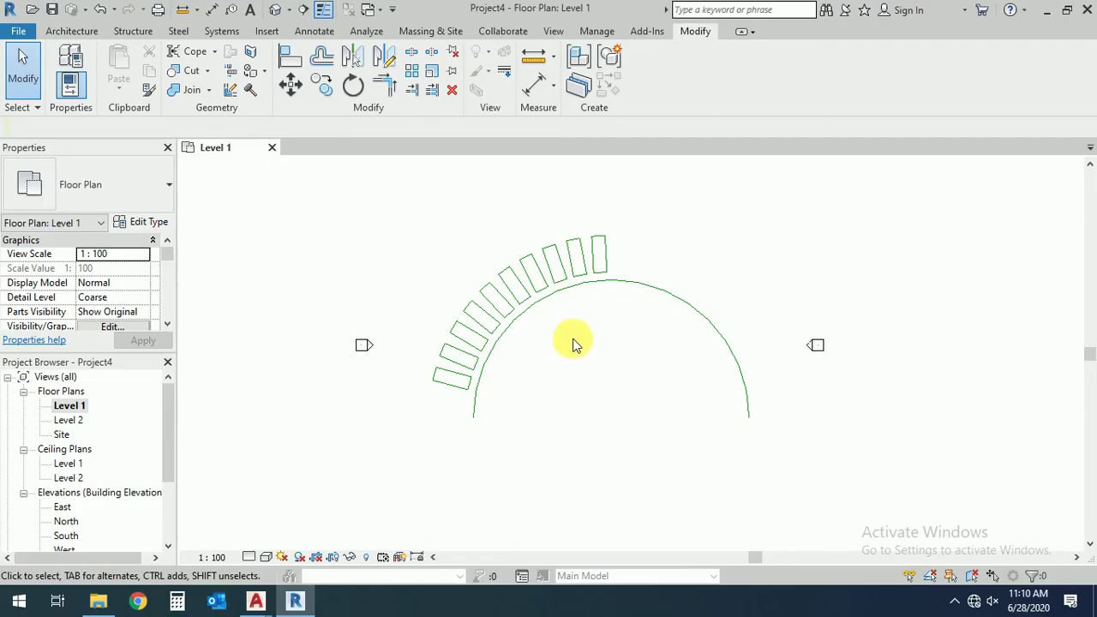
pyautogui.scroll(1, 470, 363)
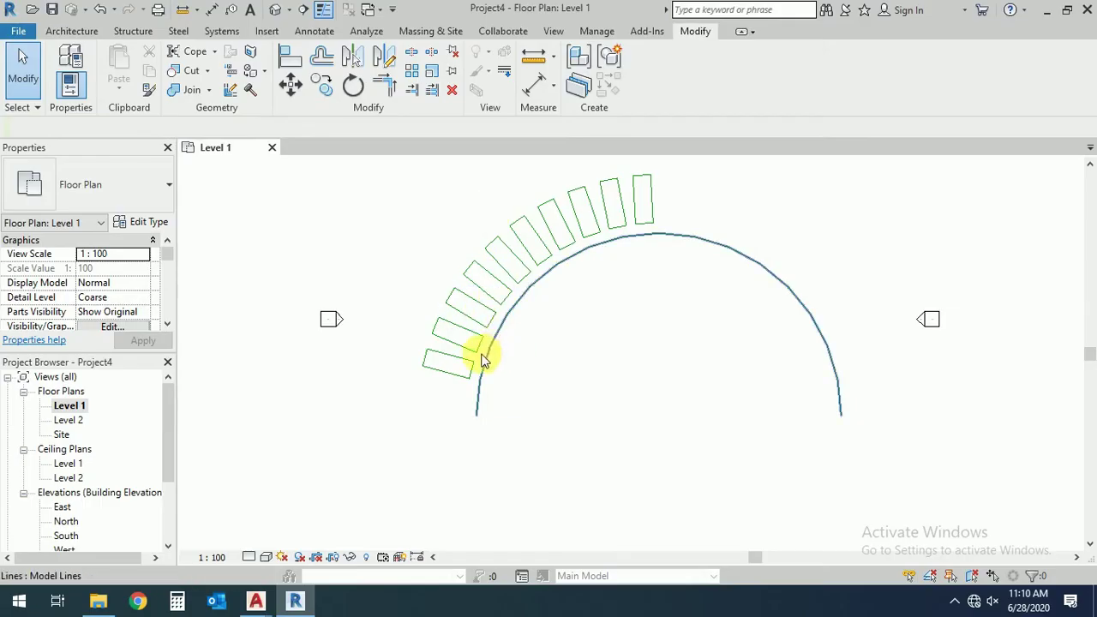
pyautogui.click(476, 358)
pyautogui.scroll(1, 458, 311)
pyautogui.click(543, 337)
pyautogui.scroll(-2, 543, 338)
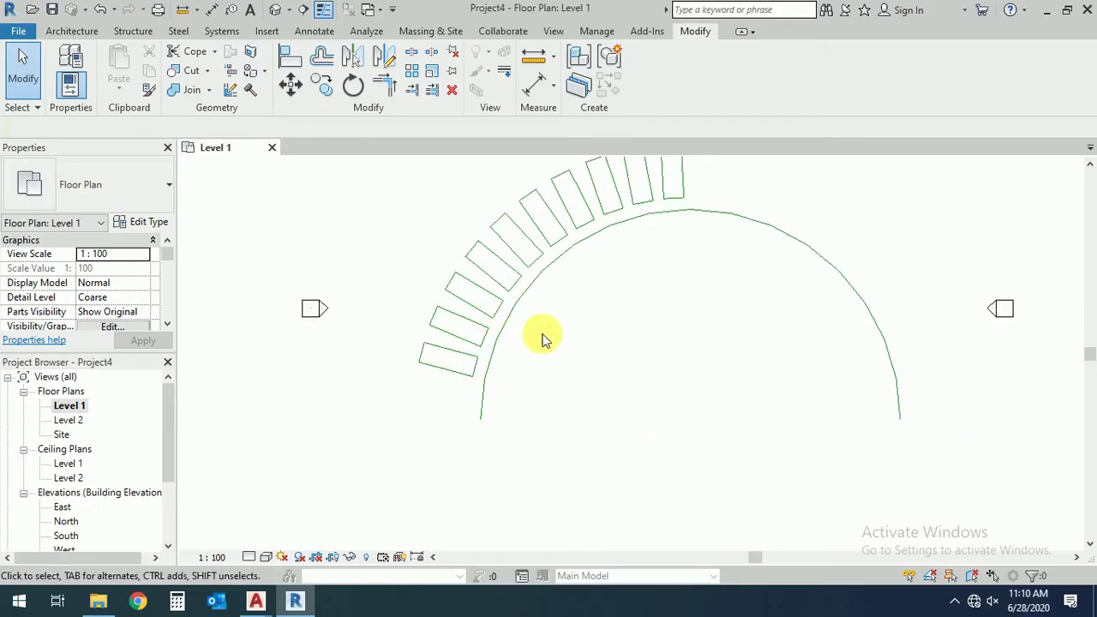
# Copy the semicircular arc together with the first arrayed rectangle to a spot below the original arc, and clear the selection.
pyautogui.moveTo(551, 346); pyautogui.dragTo(534, 314, button='middle')
pyautogui.click(506, 284)
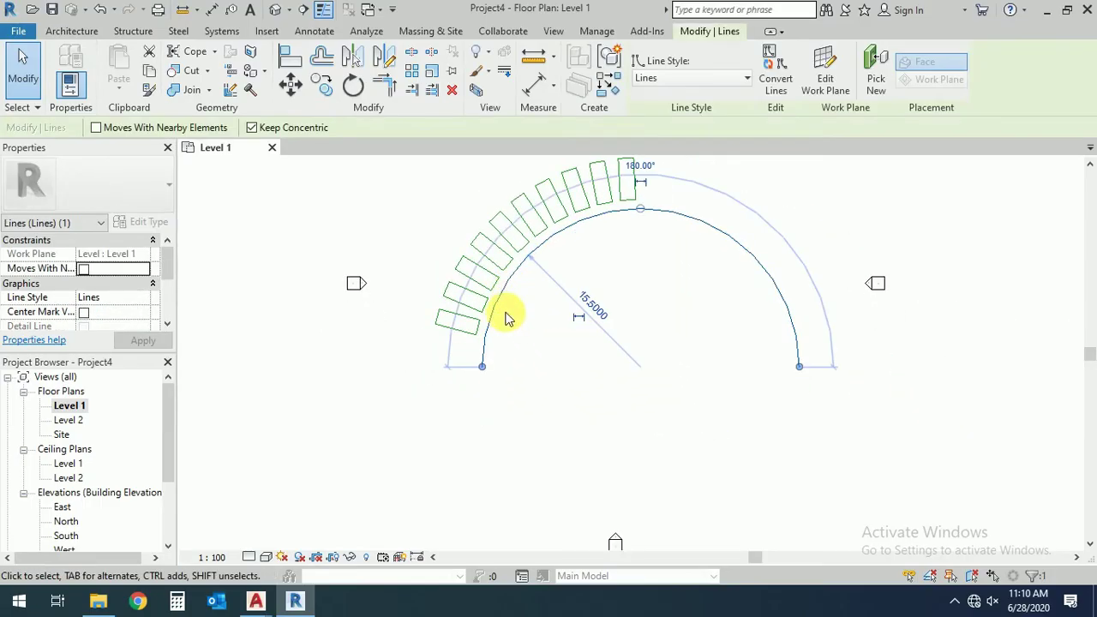
pyautogui.keyDown('ctrl'); pyautogui.click(480, 342); pyautogui.keyUp('ctrl')
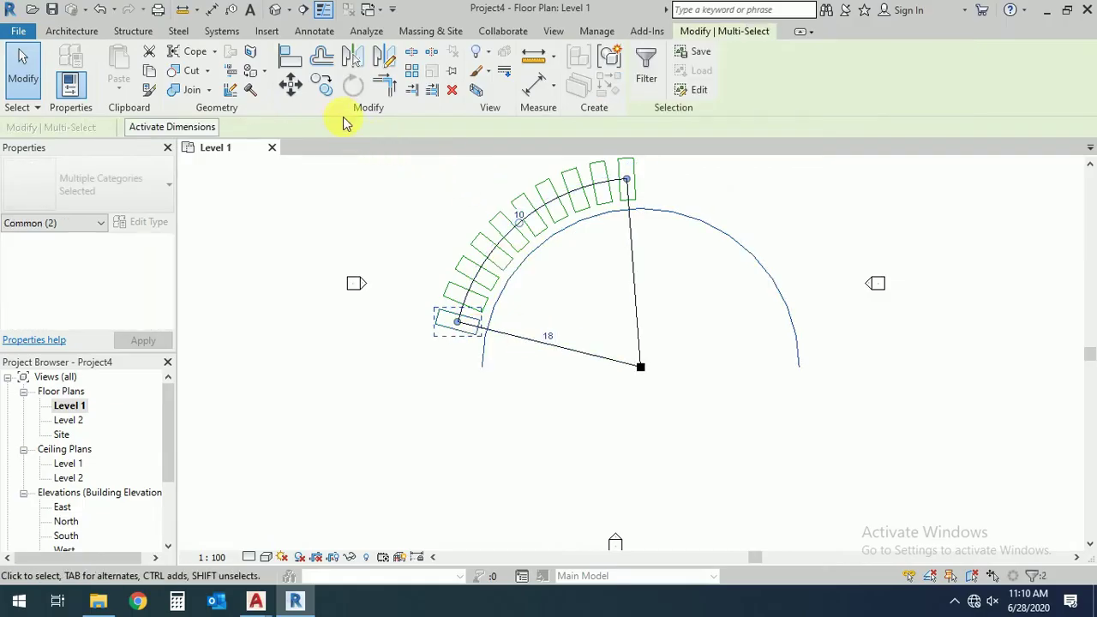
pyautogui.click(320, 90)
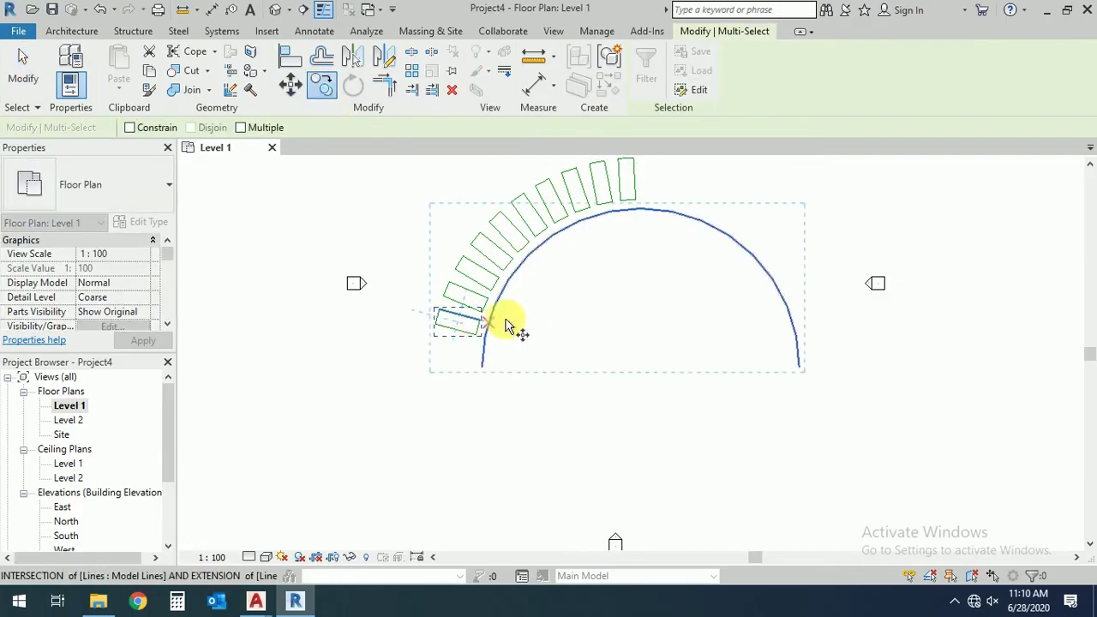
pyautogui.click(567, 306)
pyautogui.scroll(-2, 568, 331)
pyautogui.click(578, 426)
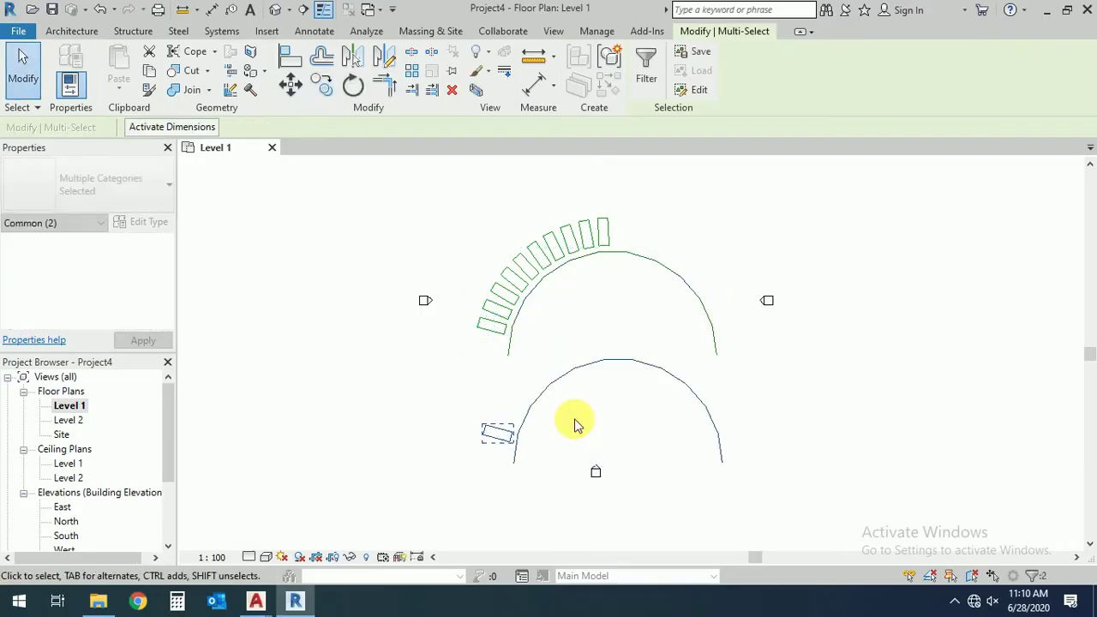
pyautogui.press('Escape')
# Array the copied rectangle radially about the lower arc's center, grouped and associated, moving to Last at the arc's opposite endpoint.
pyautogui.scroll(2, 533, 453)
pyautogui.moveTo(567, 438); pyautogui.dragTo(541, 434, button='middle')
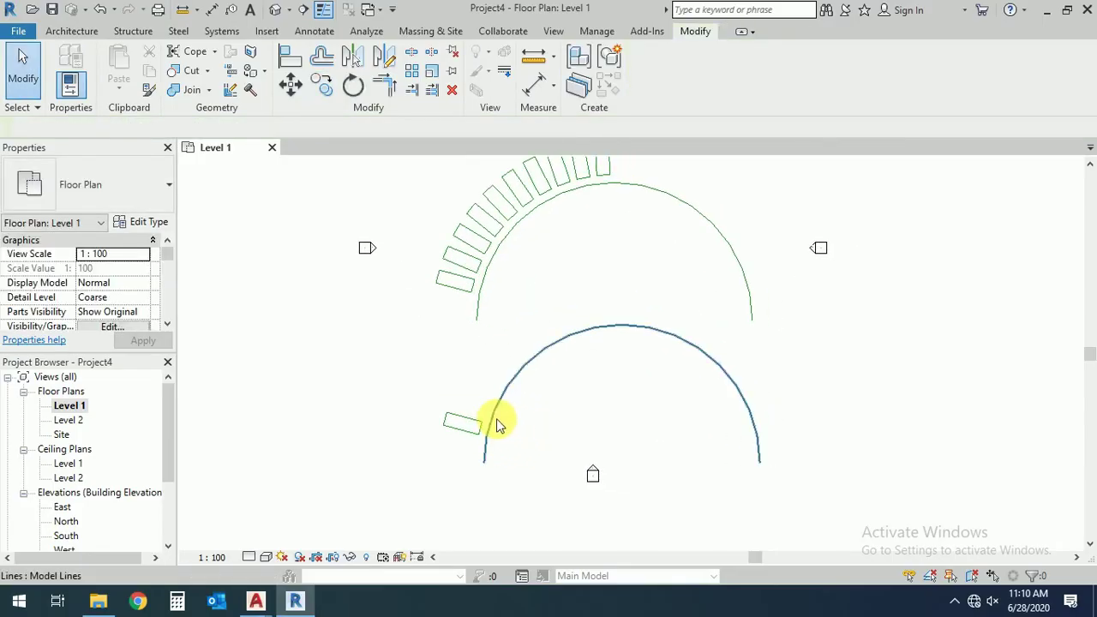
pyautogui.click(471, 427)
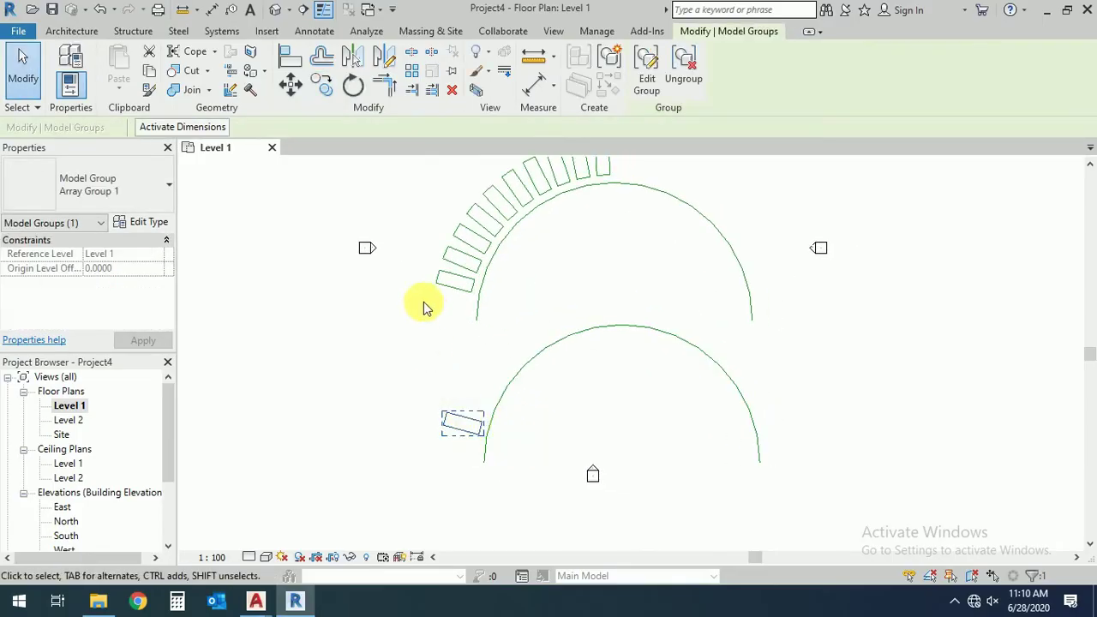
pyautogui.click(411, 76)
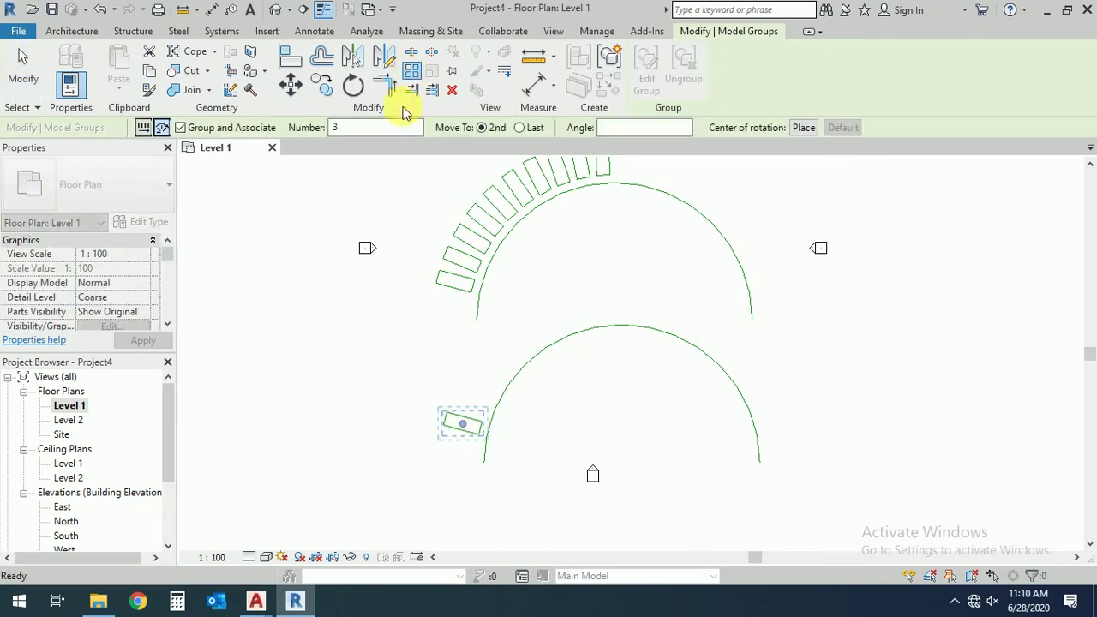
pyautogui.click(518, 128)
pyautogui.click(803, 128)
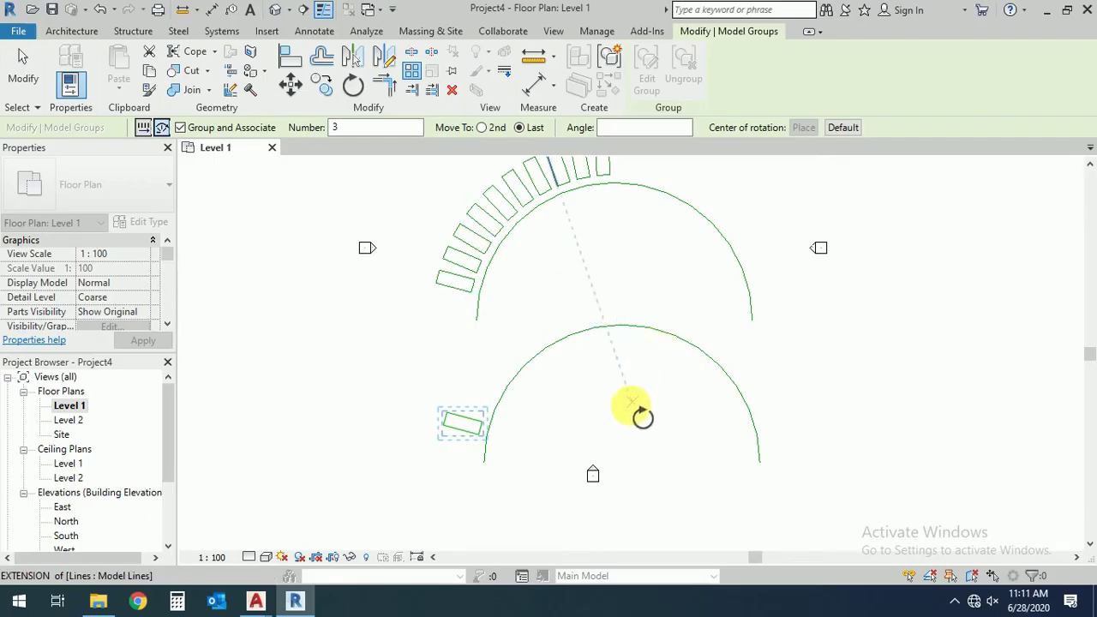
pyautogui.click(622, 463)
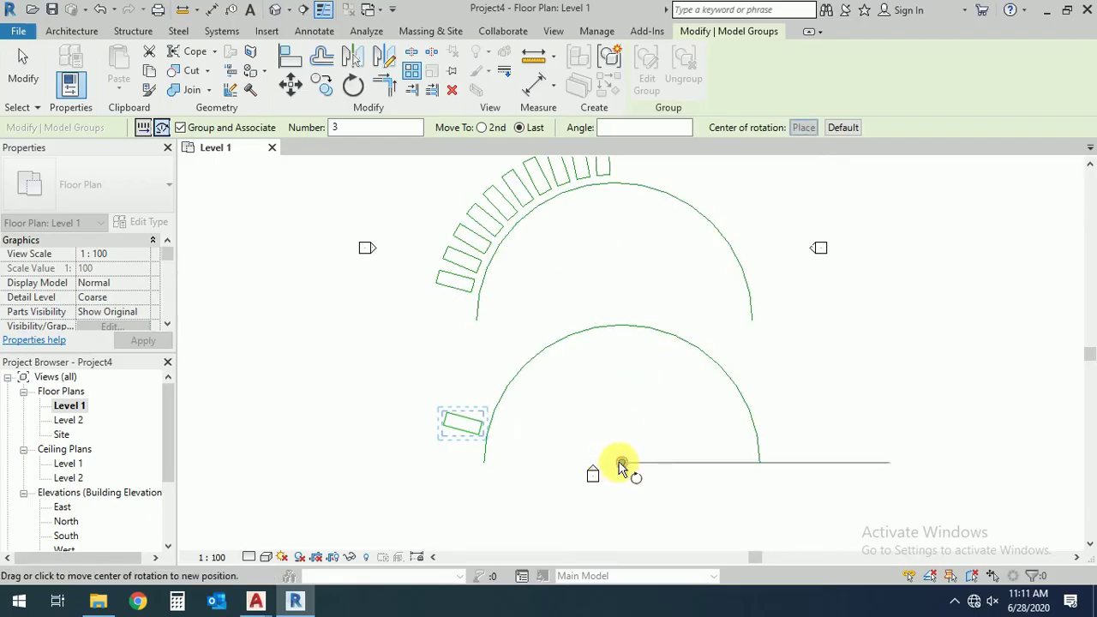
pyautogui.click(482, 428)
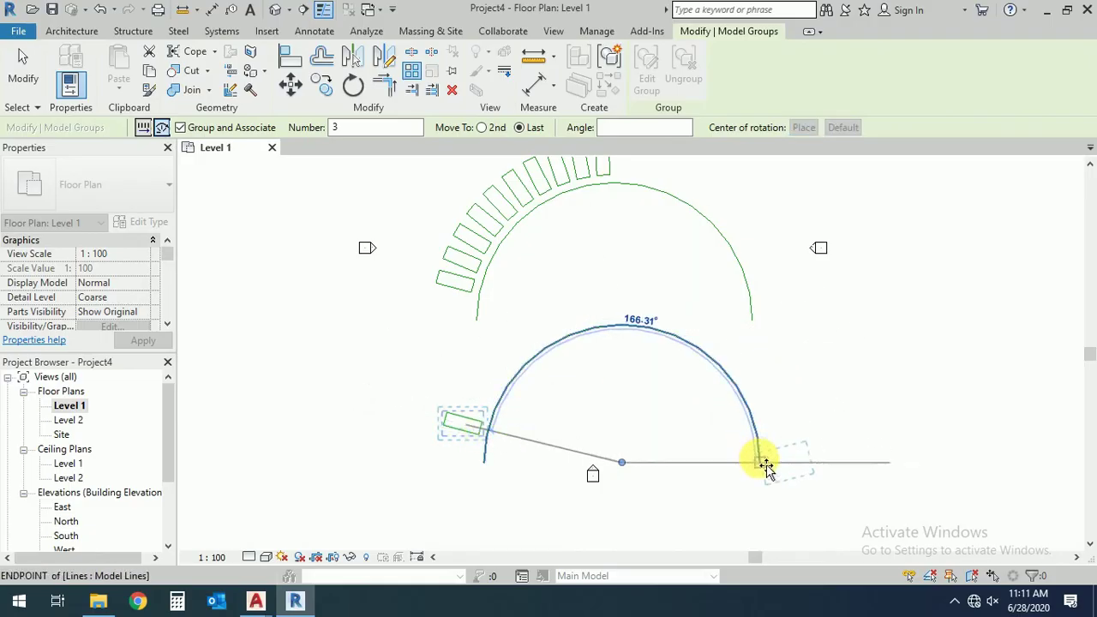
pyautogui.click(766, 463)
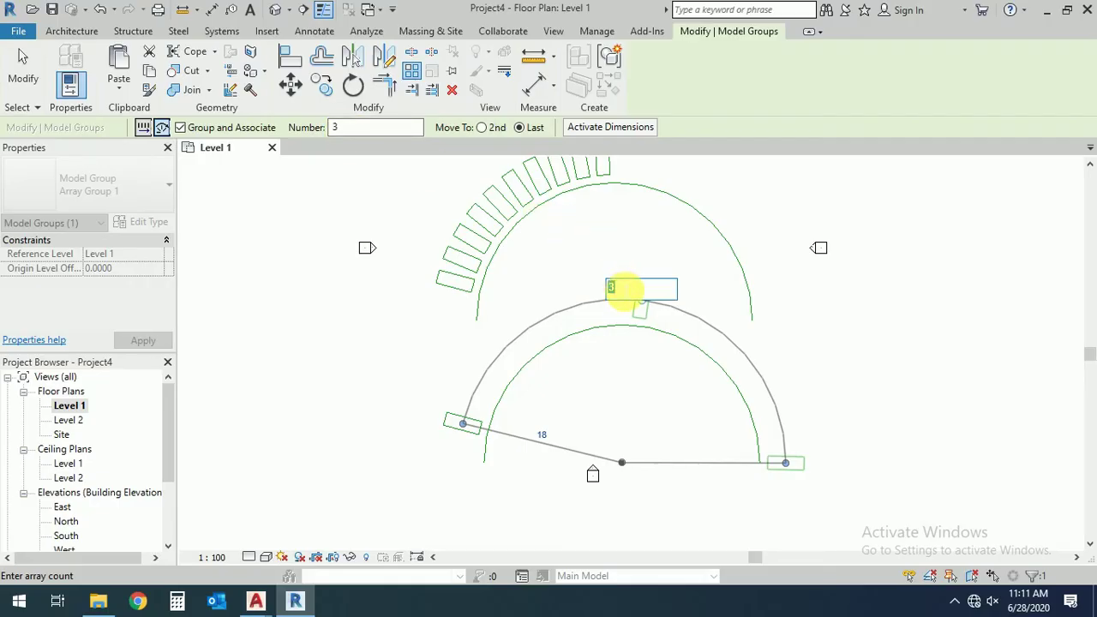
# Set the lower radial array's item count to 10 and deselect the array.
pyautogui.write('10')
pyautogui.press('Return')
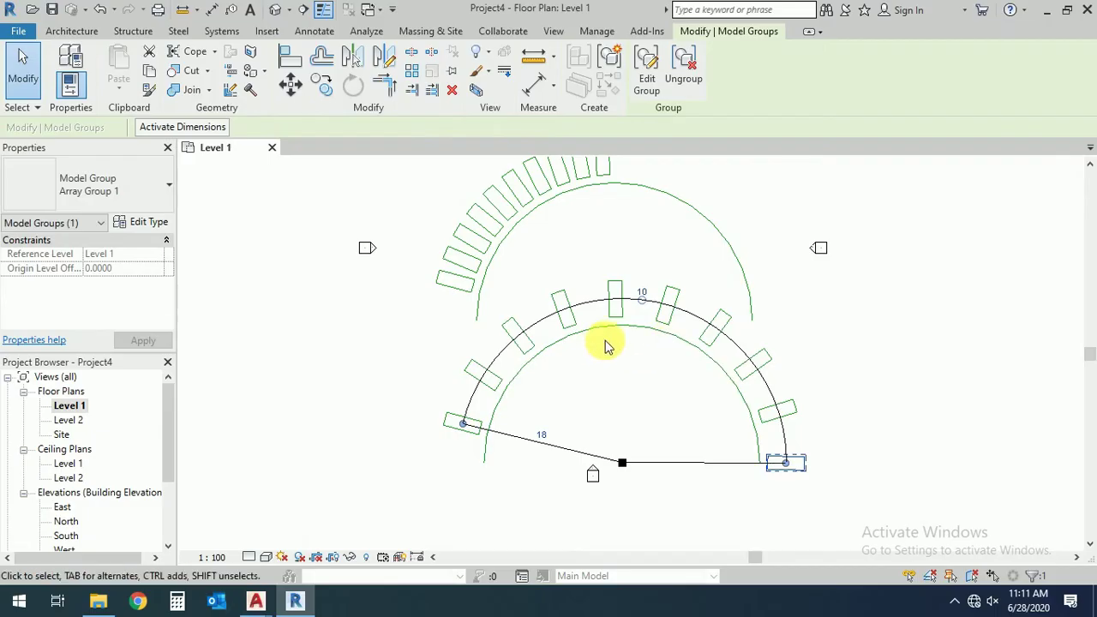
pyautogui.scroll(-1, 605, 342)
pyautogui.moveTo(656, 416); pyautogui.dragTo(625, 421, button='middle')
pyautogui.click(597, 269)
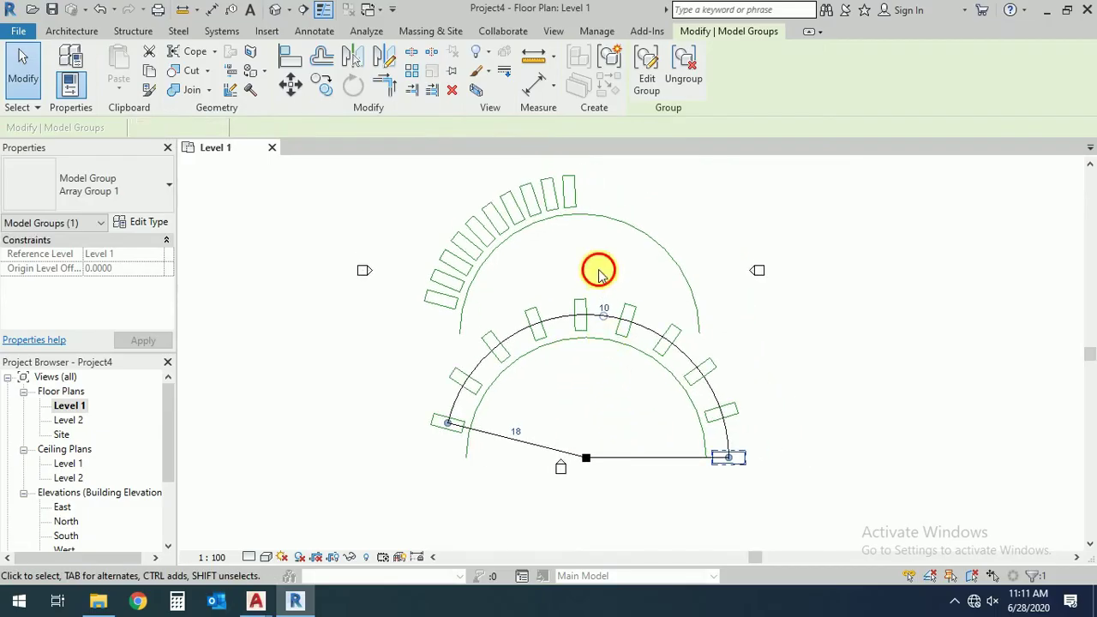
pyautogui.moveTo(535, 312); pyautogui.dragTo(514, 313, button='middle')
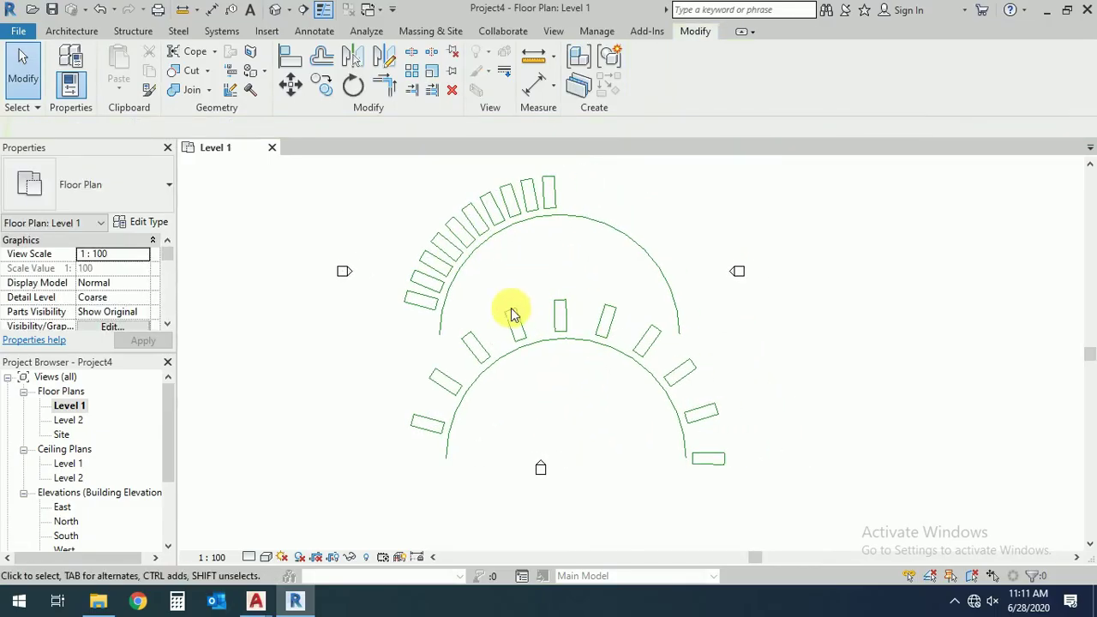
pyautogui.click(567, 310)
pyautogui.click(586, 285)
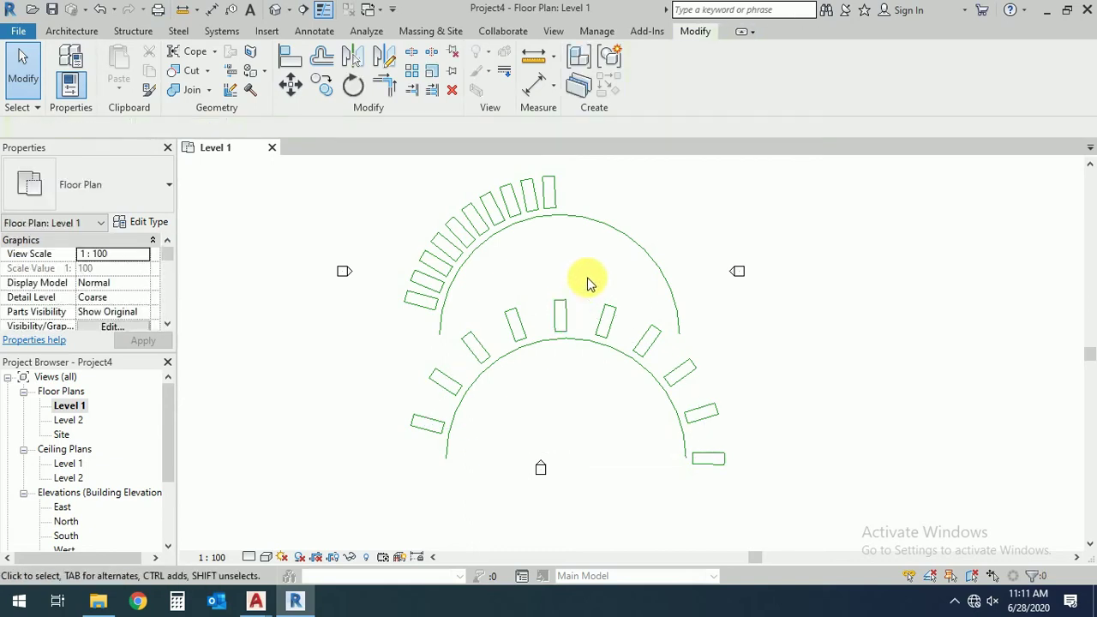
pyautogui.click(550, 350)
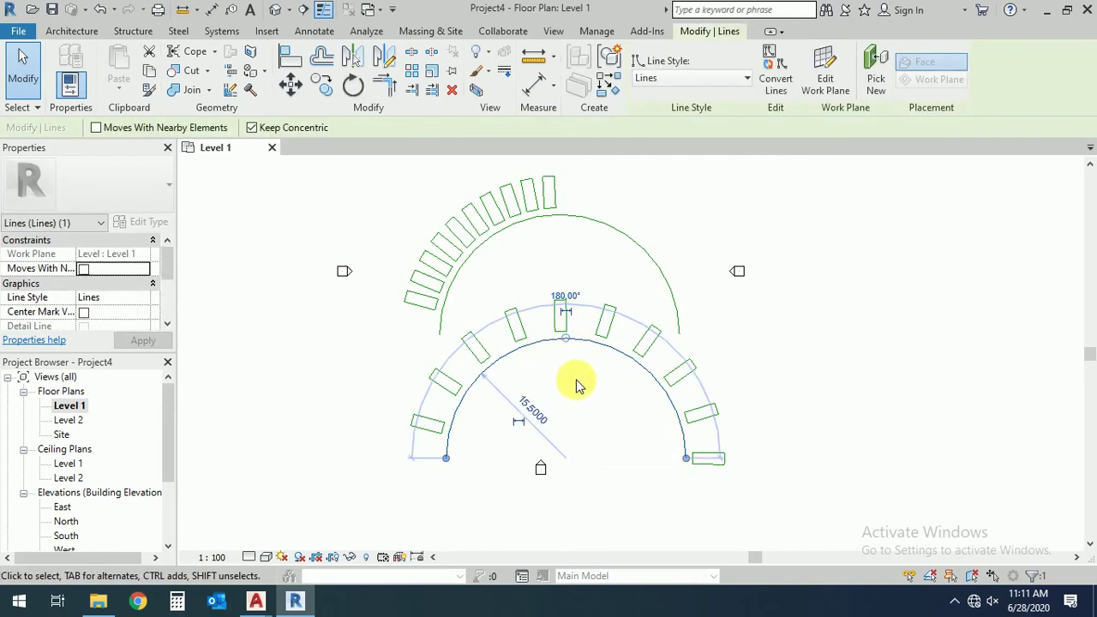
pyautogui.click(576, 385)
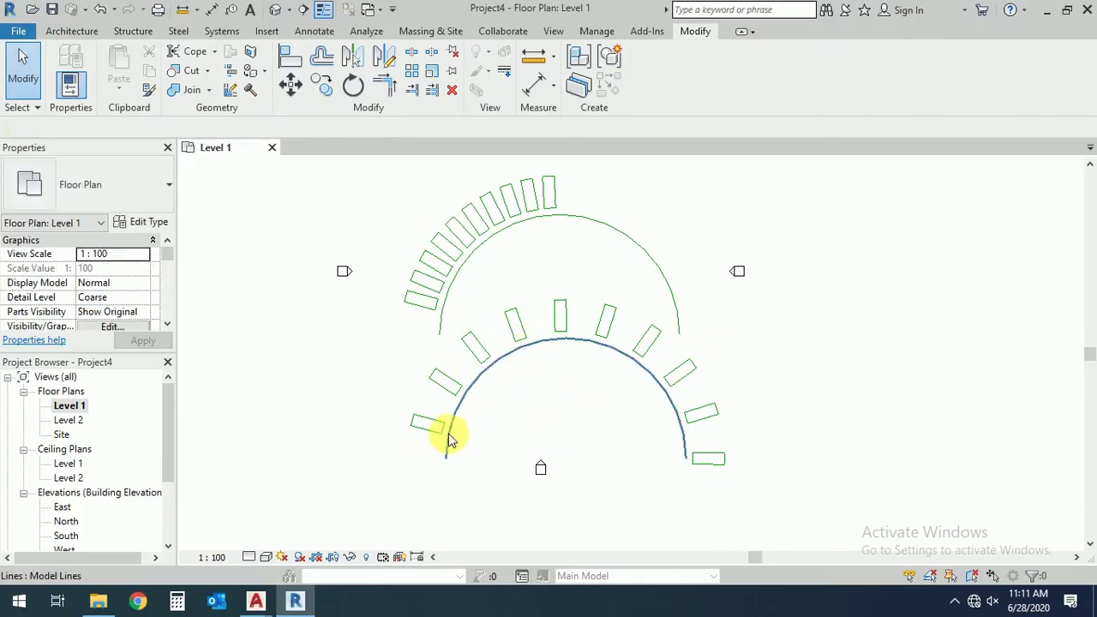
pyautogui.click(478, 442)
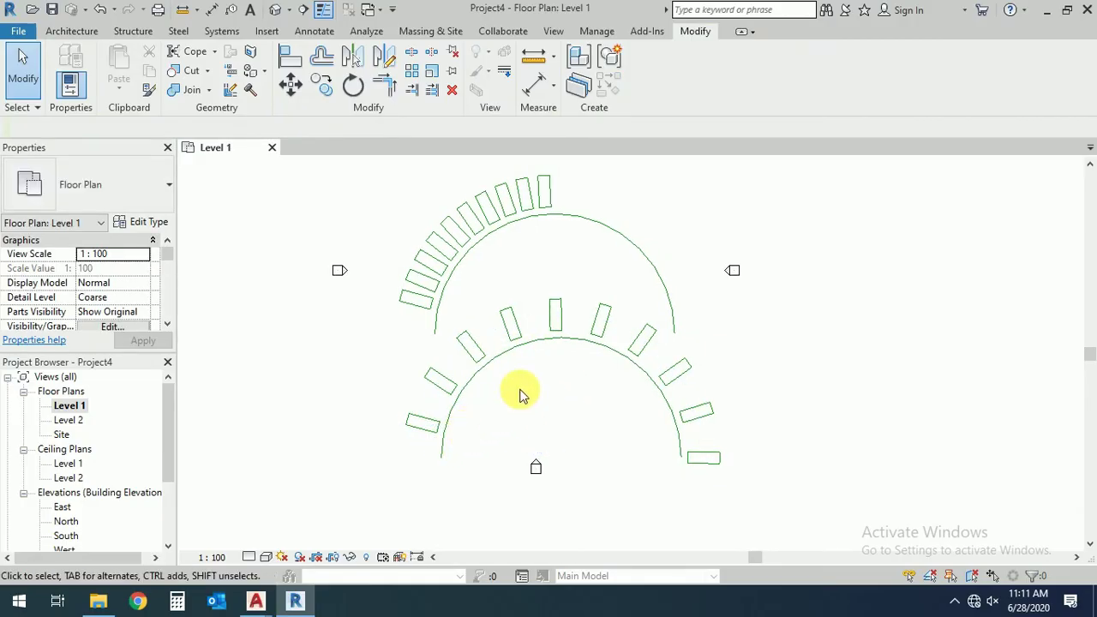
pyautogui.moveTo(521, 391); pyautogui.dragTo(531, 407, button='middle')
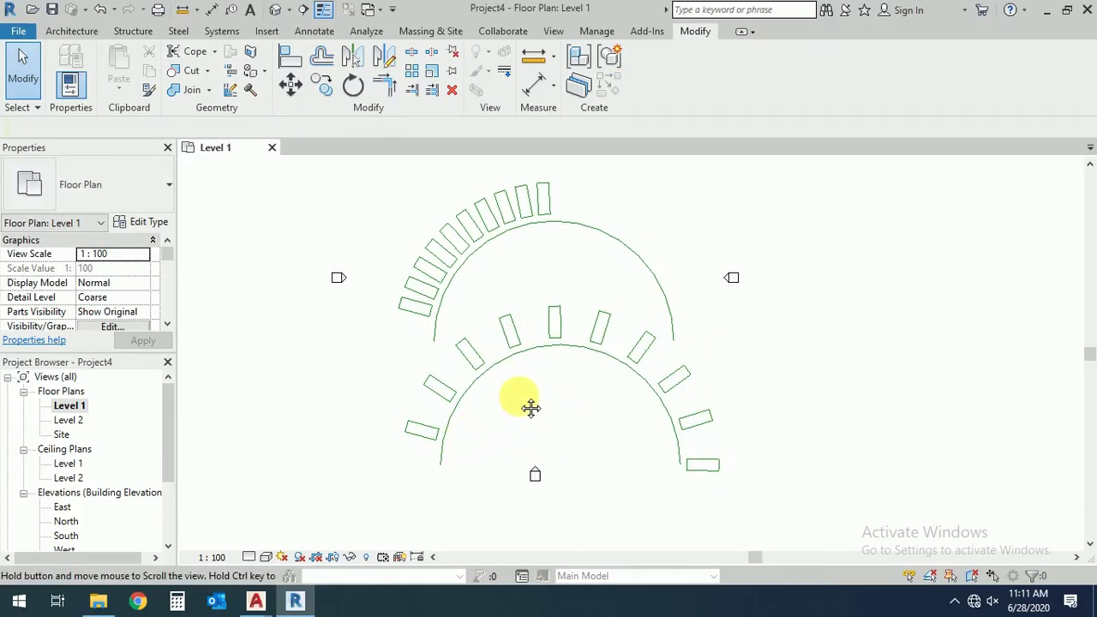
# Enlarge the lower array's radius to about 19 and reduce it to about 17 with its radius handle.
pyautogui.click(606, 328)
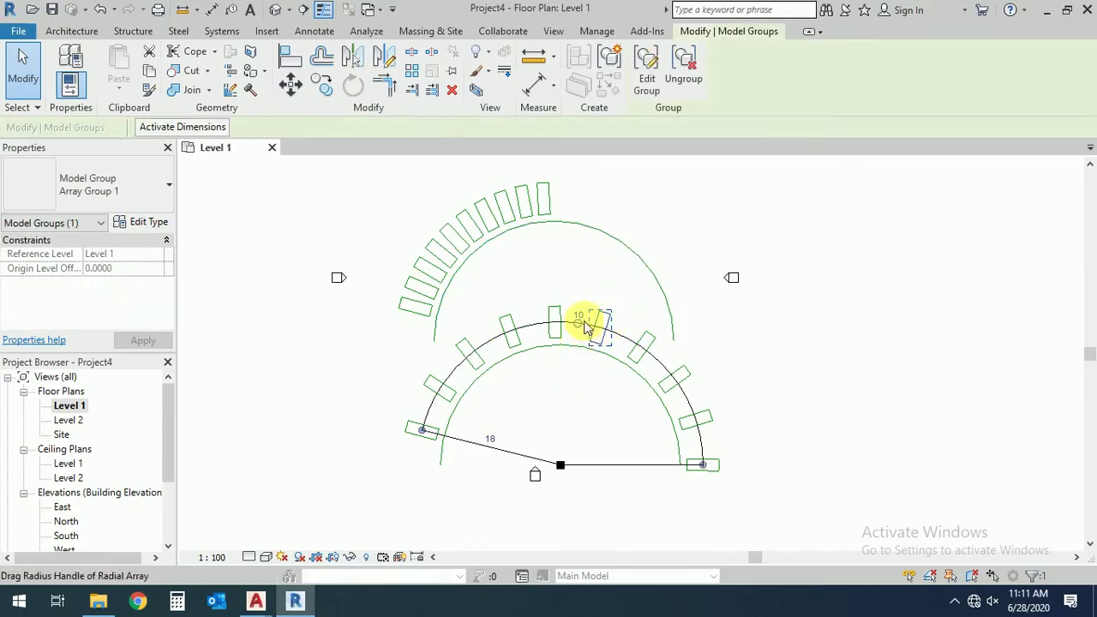
pyautogui.scroll(2, 580, 320)
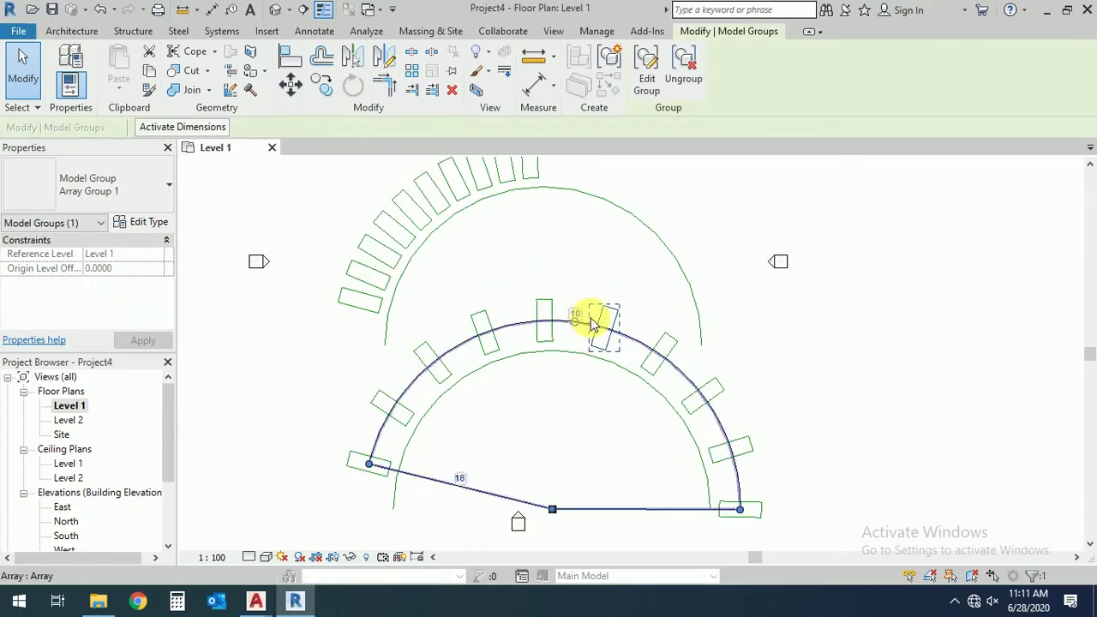
pyautogui.moveTo(578, 314); pyautogui.dragTo(579, 310)
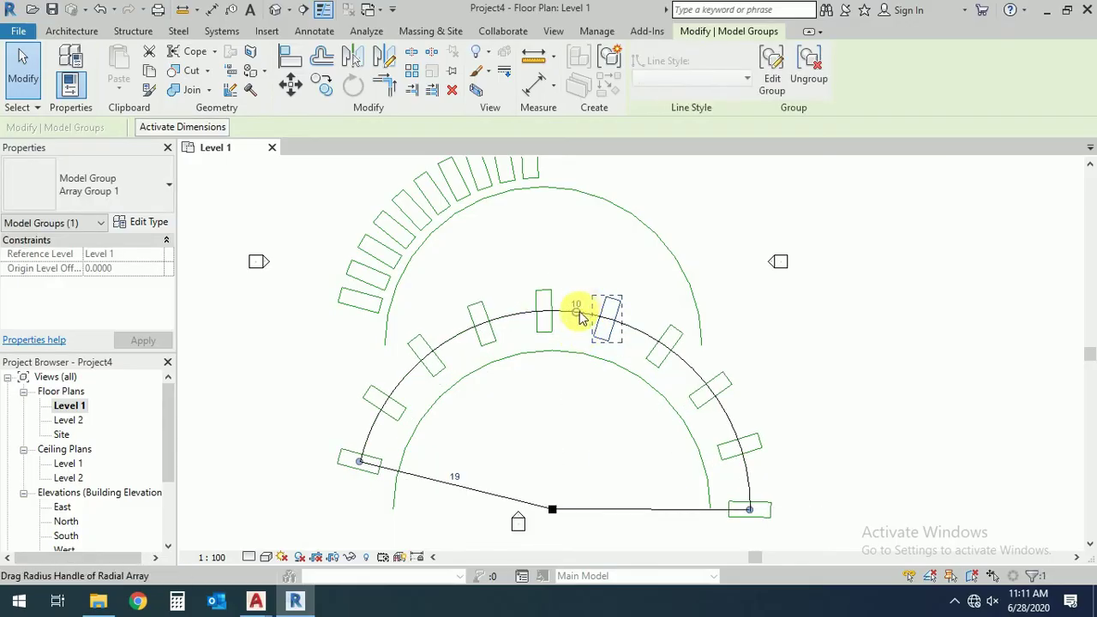
pyautogui.moveTo(579, 319); pyautogui.dragTo(560, 380)
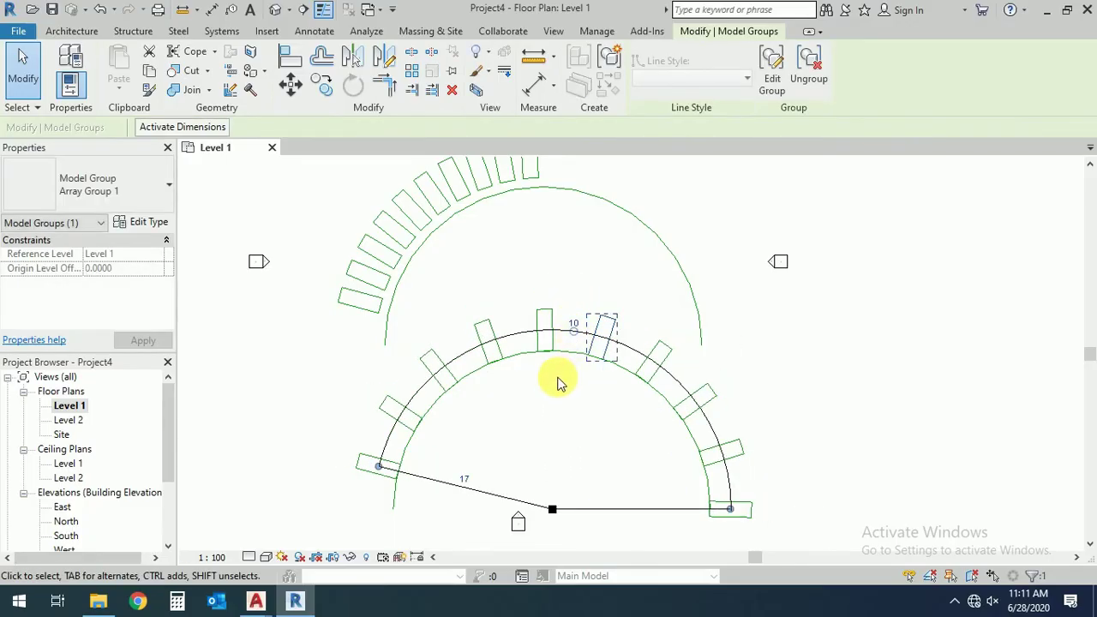
# Set the lower radial array's item count to 12.
pyautogui.click(594, 325)
pyautogui.click(590, 329)
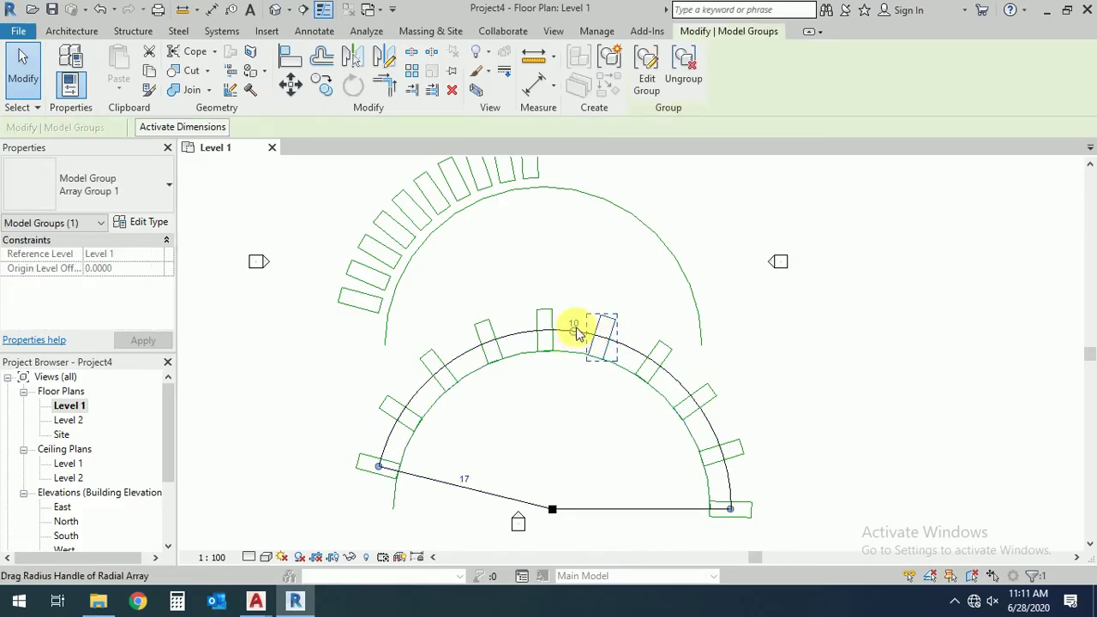
pyautogui.click(576, 326)
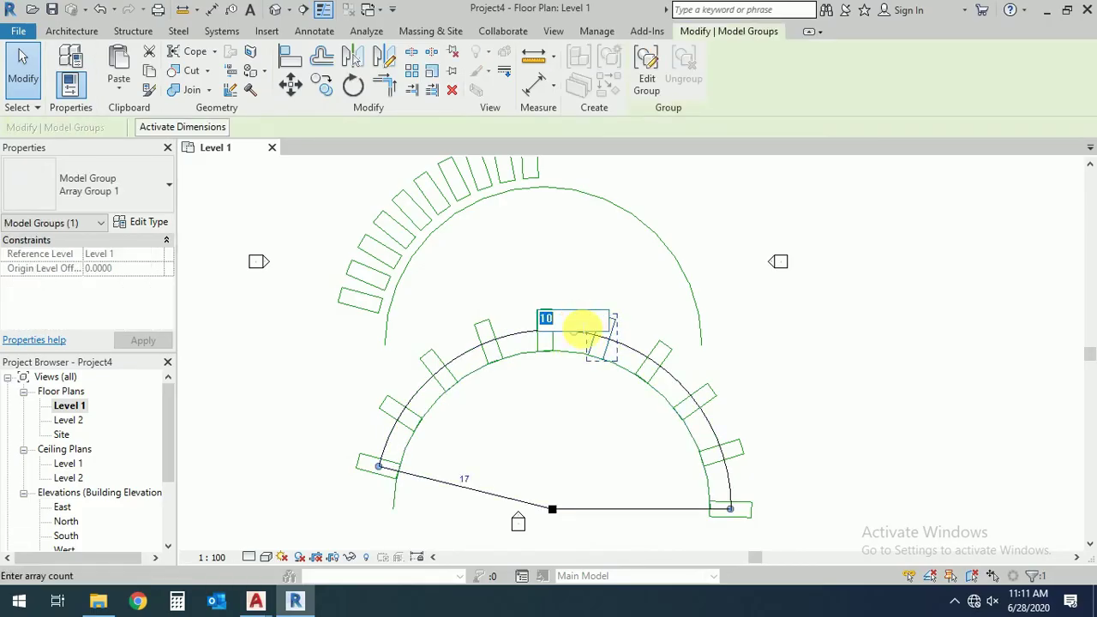
pyautogui.write('12')
pyautogui.press('Return')
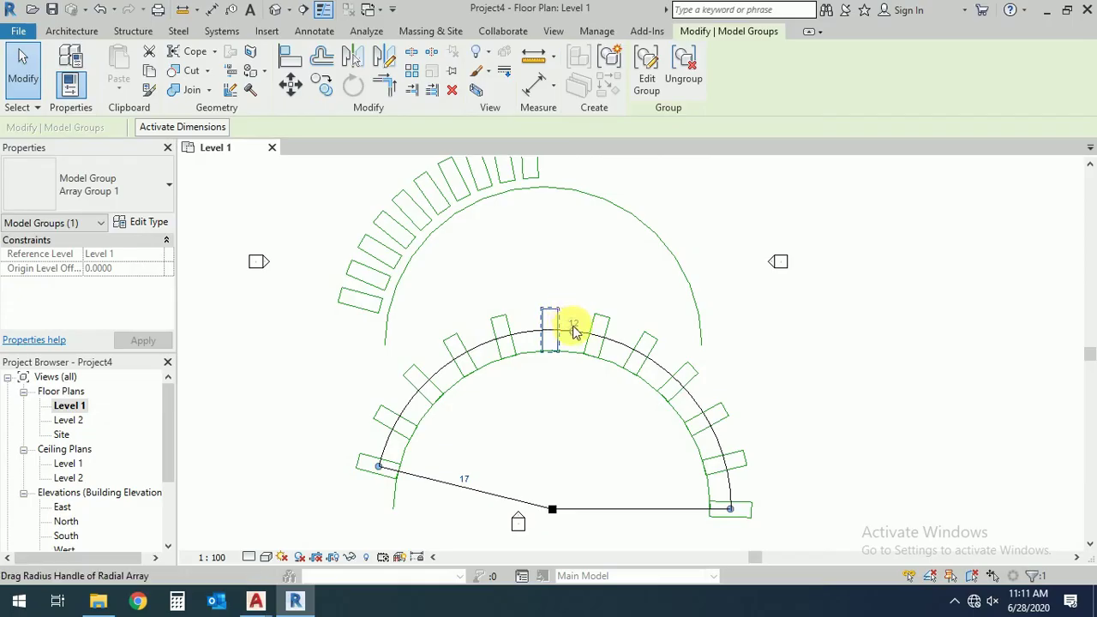
# Increase the lower array's radius to about 19 with its radius handle and deselect the array.
pyautogui.moveTo(580, 324); pyautogui.dragTo(588, 314)
pyautogui.click(586, 316)
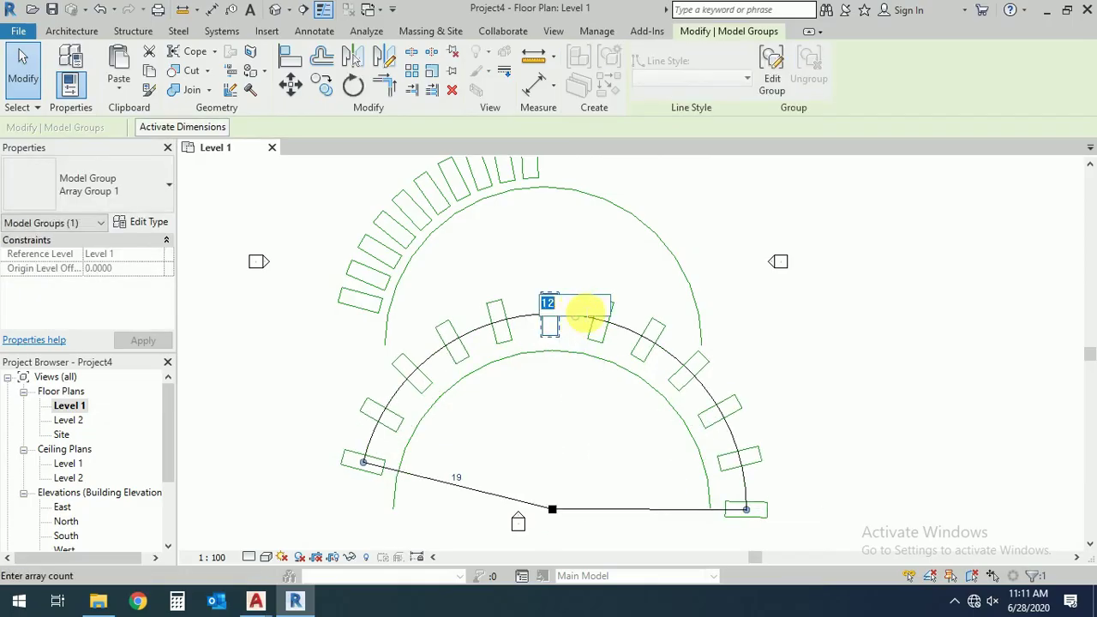
pyautogui.click(585, 267)
pyautogui.click(586, 265)
pyautogui.scroll(-4, 566, 369)
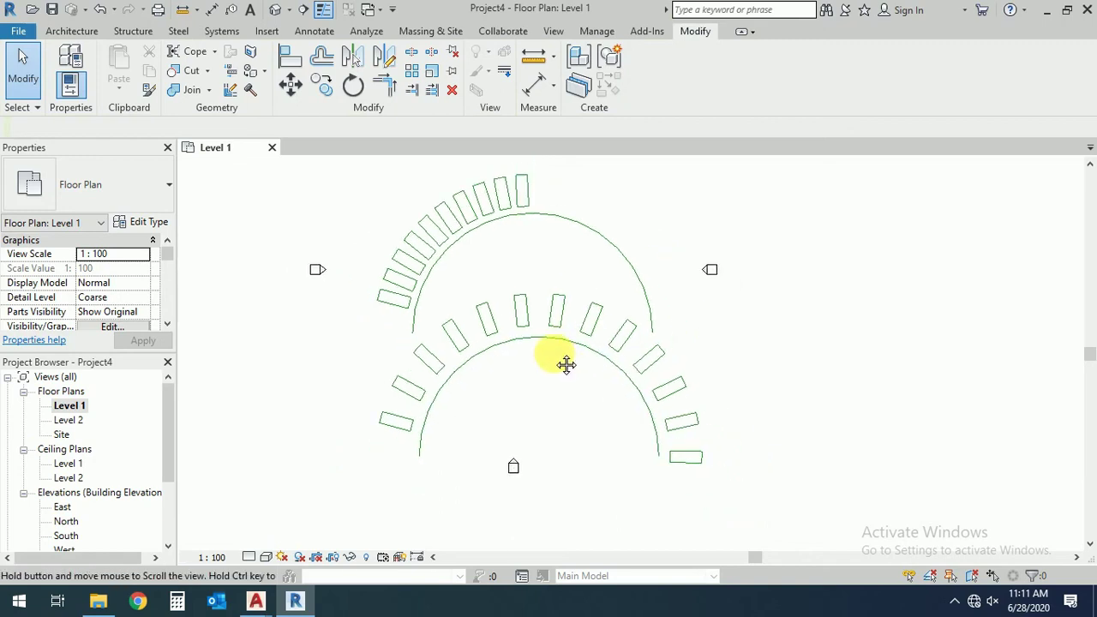
pyautogui.moveTo(573, 405); pyautogui.dragTo(713, 402, button='middle')
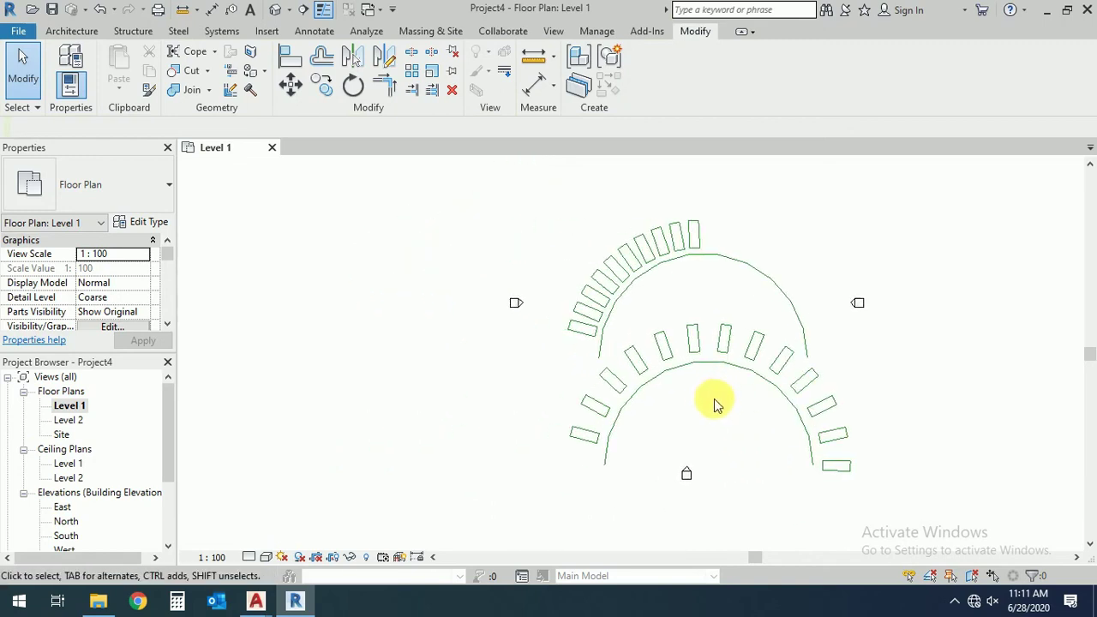